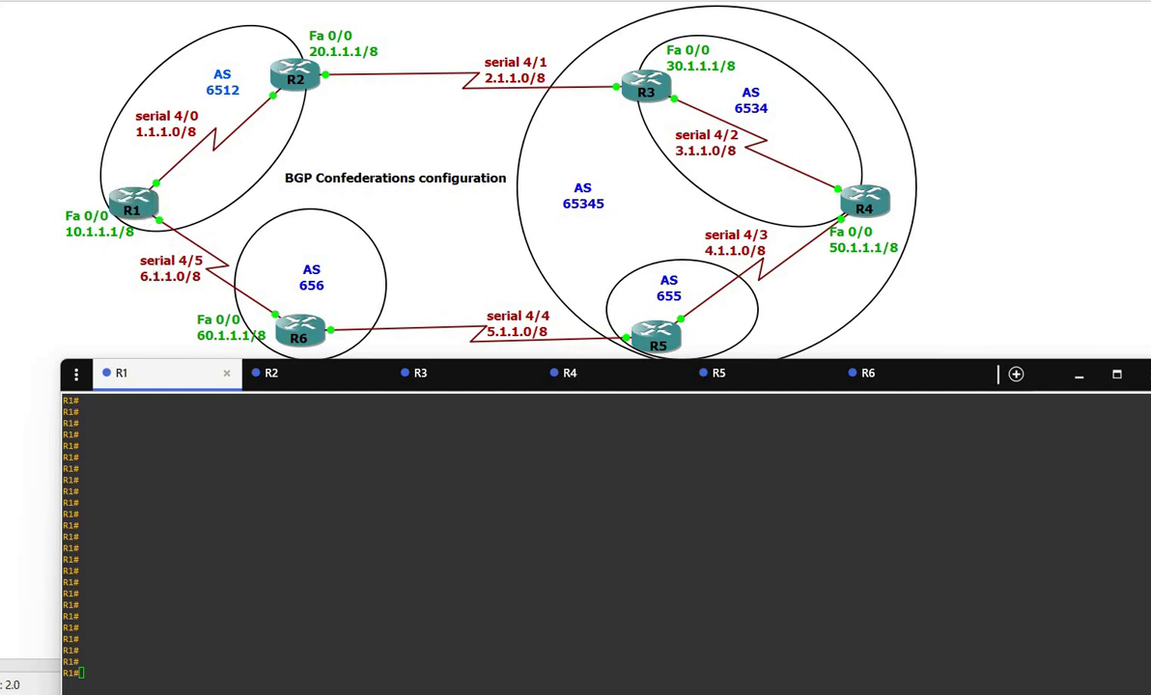
On R1, assign 1.1.1.1 to serial 4/0, 10.1.1.1 to fastethernet 0/0 (no keepalive) and 6.1.1.1 to serial 4/5, mask 255.0.0.0, and enable them
{"action": "type", "text": "conf t"}
{"action": "key", "text": "Return"}
{"action": "key", "text": "Return"}
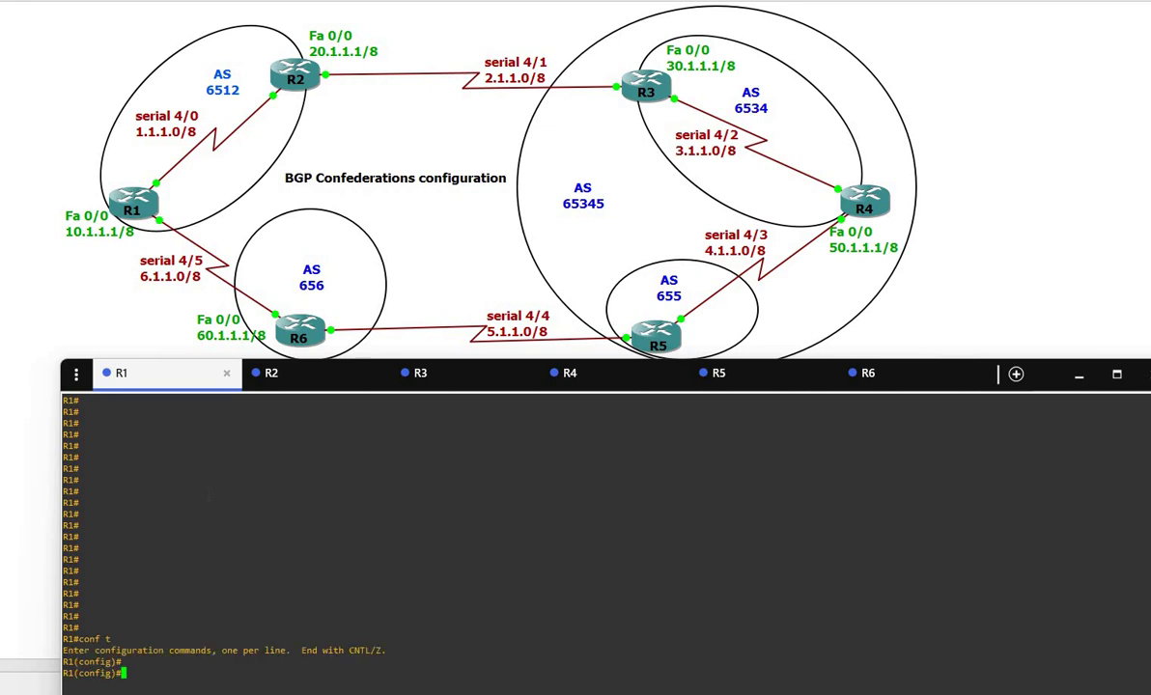
{"action": "key", "text": "ctrl+v"}
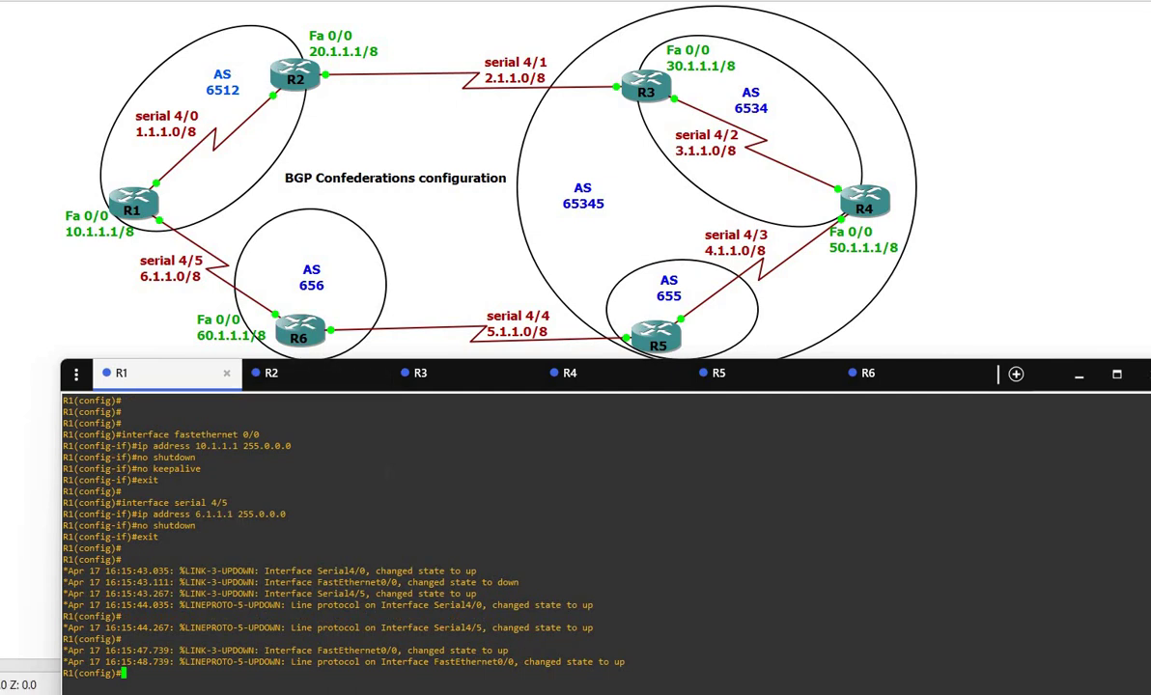
On R2, assign 1.1.1.2 to serial 4/0, 20.1.1.1 to fastethernet 0/0 (no keepalive) and 2.1.1.1 to serial 4/1, mask 255.0.0.0, and enable them
{"action": "left_click", "coordinate": [290, 374]}
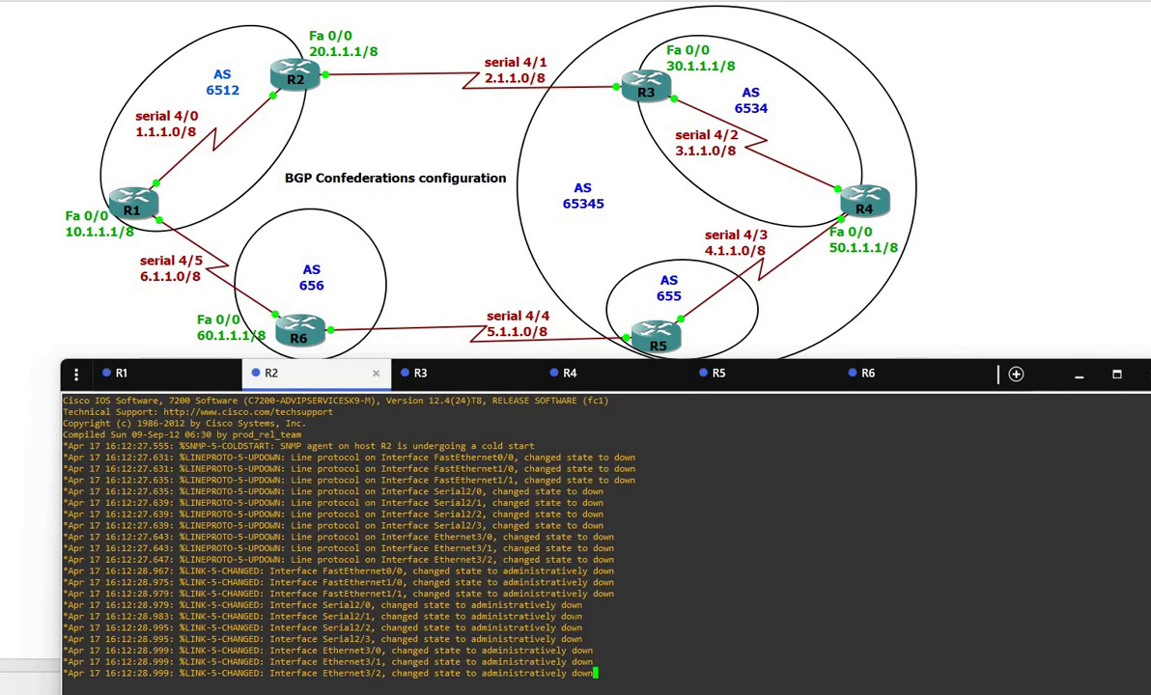
{"action": "key", "text": "Return"}
{"action": "key", "text": "Return"}
{"action": "key", "text": "Return"}
{"action": "key", "text": "Return"}
{"action": "key", "text": "Return"}
{"action": "key", "text": "Return"}
{"action": "key", "text": "Return"}
{"action": "key", "text": "Return"}
{"action": "key", "text": "Return"}
{"action": "key", "text": "Return"}
{"action": "key", "text": "Return"}
{"action": "key", "text": "Return"}
{"action": "key", "text": "Return"}
{"action": "key", "text": "Return"}
{"action": "key", "text": "Return"}
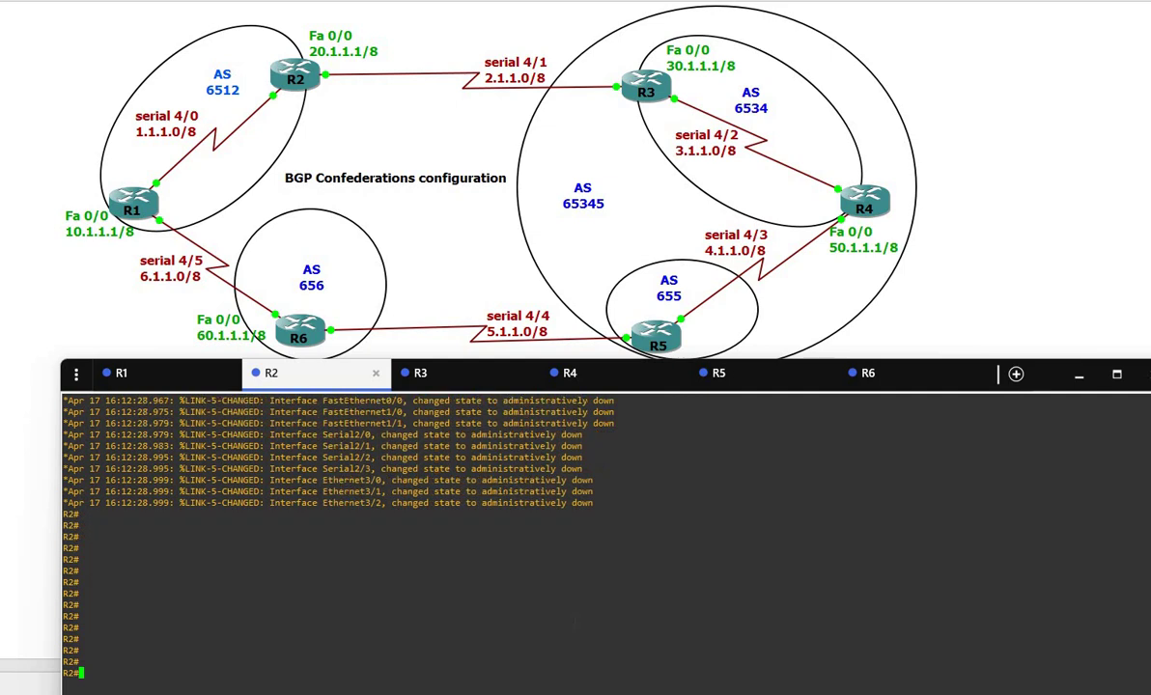
{"action": "key", "text": "Return"}
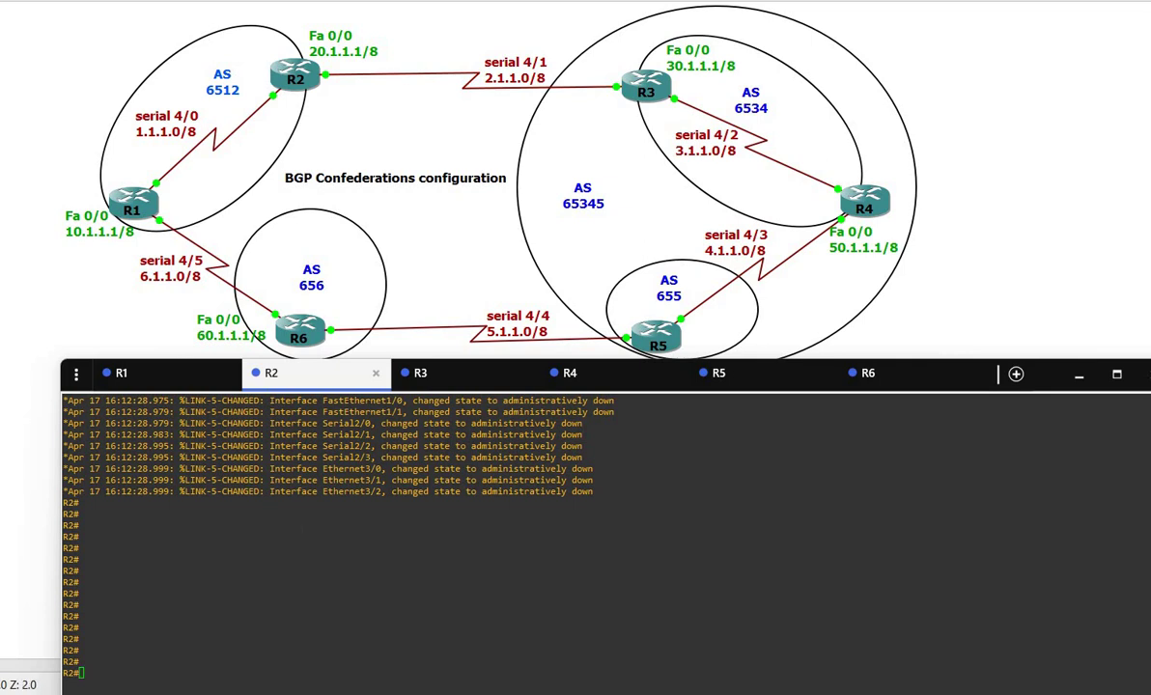
{"action": "type", "text": "conf t"}
{"action": "key", "text": "Return"}
{"action": "key", "text": "Return"}
{"action": "key", "text": "Return"}
{"action": "key", "text": "Return"}
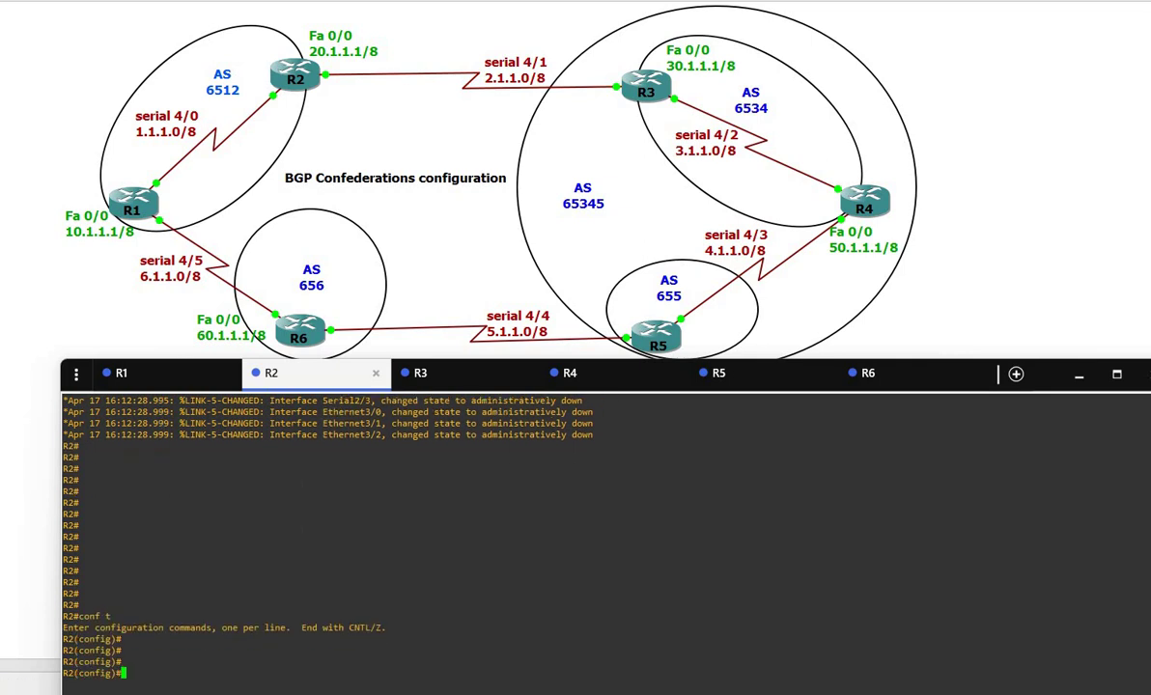
{"action": "type", "text": "interface serial 4/0 ip address 1.1.1.2 255.0.0.0 no shutdown exit   interface fastethernet 0/0 ip address 20.1.1.1 255.0.0.0 no shutdown no keepalive exit  interface serial 4/1 ip address 2.1.1.1 255.0.0.0 no shutdown exit"}
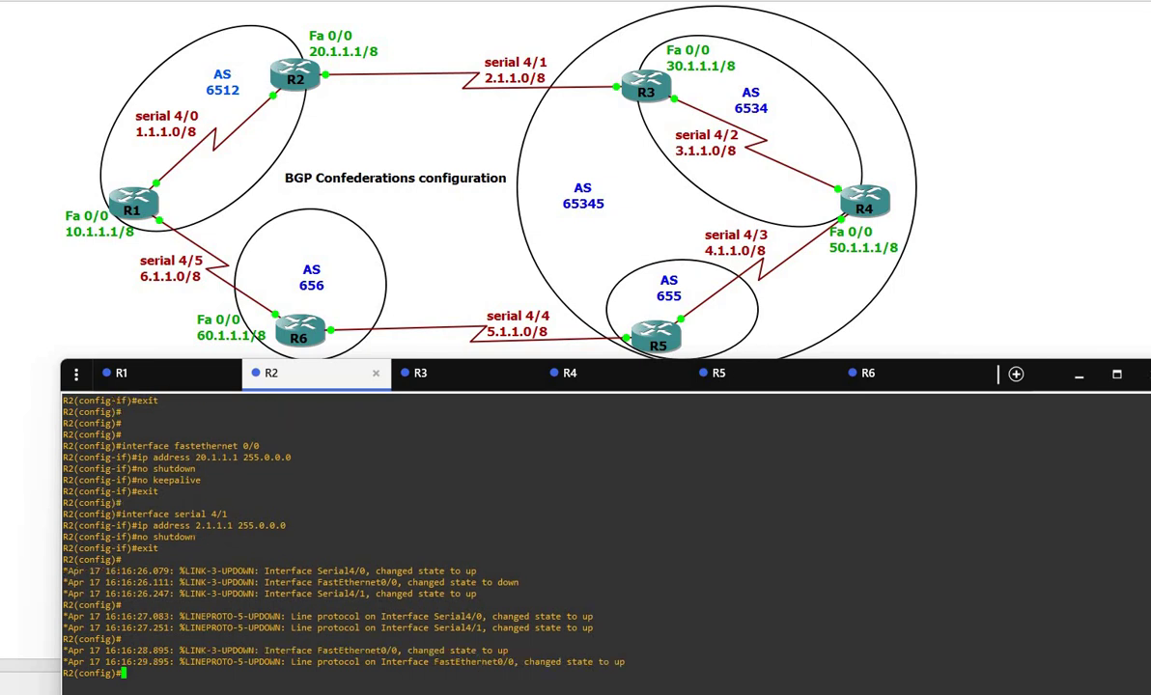
{"action": "left_click_drag", "start_coordinate": [193, 526], "coordinate": [309, 527]}
{"action": "left_click", "coordinate": [309, 527]}
On R3, configure and enable serial 4/1, fastethernet 0/0 with 30.1.1.1 (no keepalive) and serial 4/2 with 3.1.1.1, mask 255.0.0.0
{"action": "left_click", "coordinate": [425, 374]}
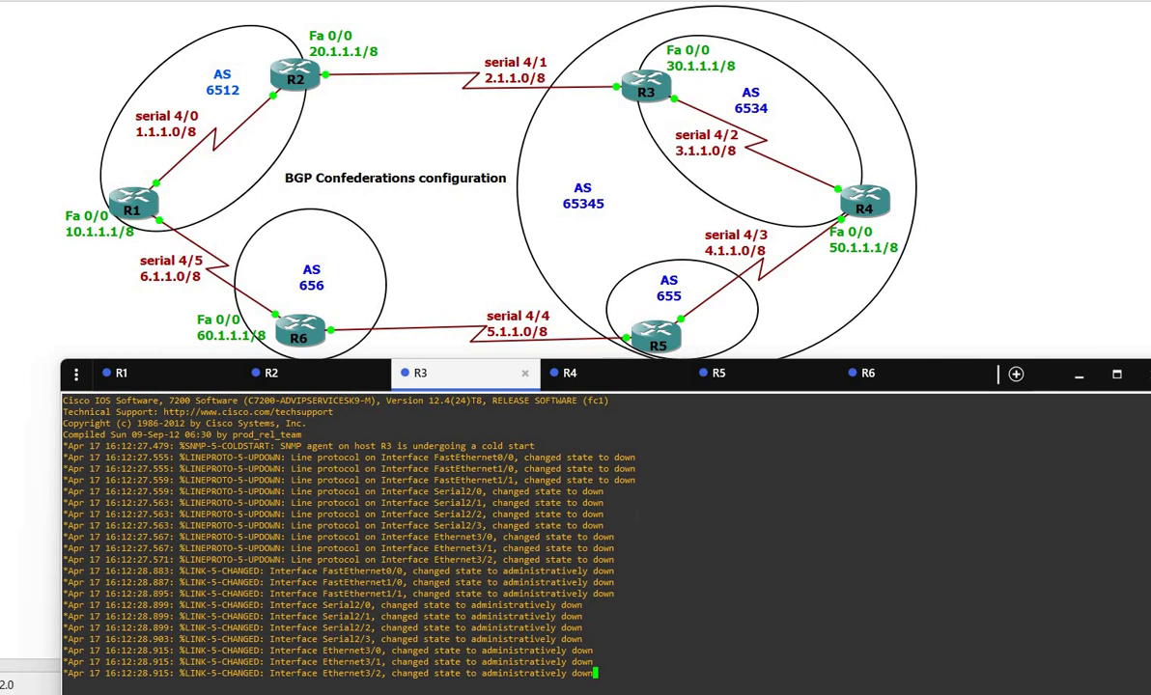
{"action": "key", "text": "Return"}
{"action": "key", "text": "Return"}
{"action": "key", "text": "Return"}
{"action": "key", "text": "Return"}
{"action": "key", "text": "Return"}
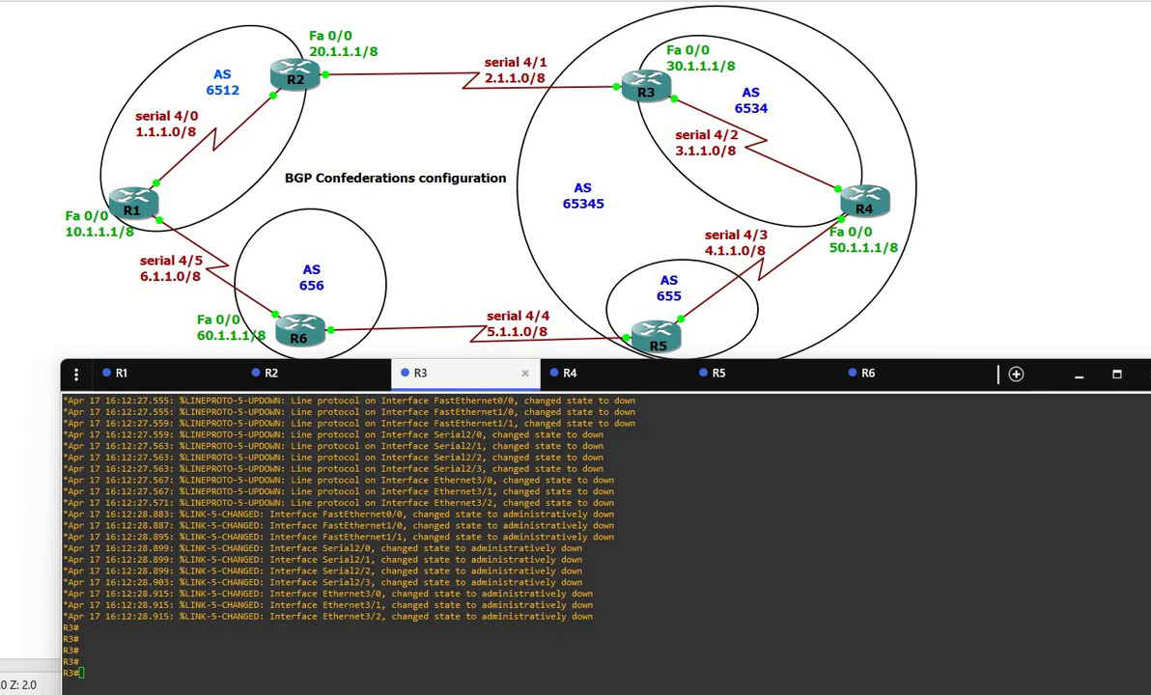
{"action": "type", "text": "conf t"}
{"action": "key", "text": "Return"}
{"action": "key", "text": "Return"}
{"action": "key", "text": "Return"}
{"action": "key", "text": "Return"}
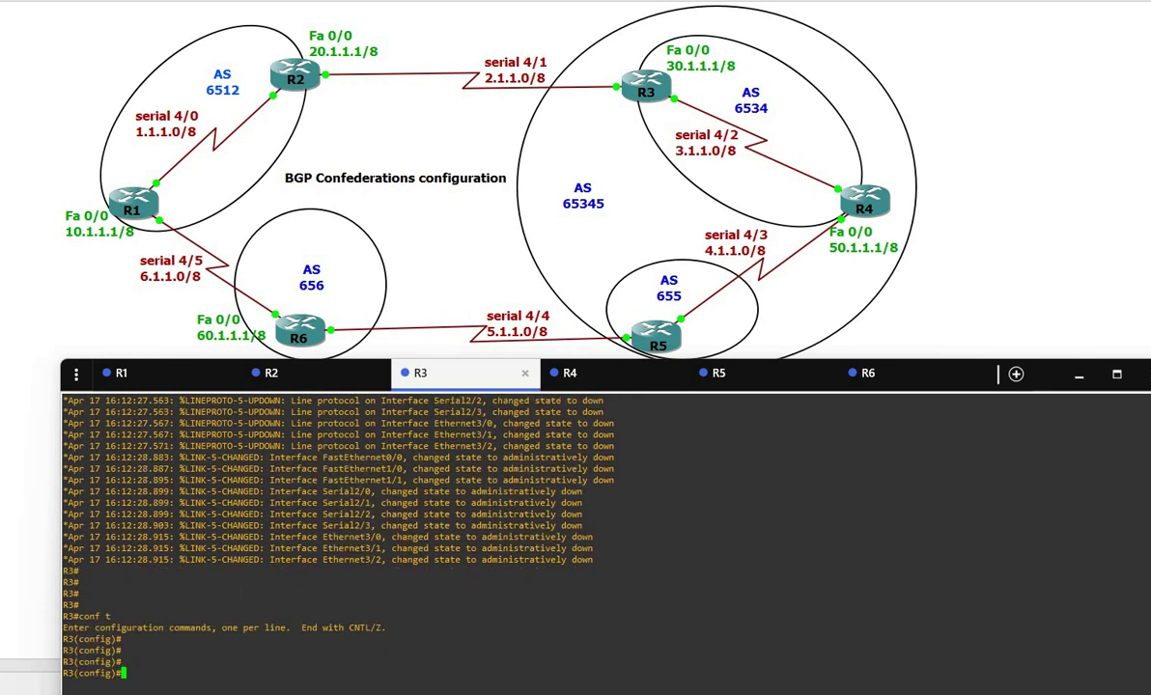
{"action": "key", "text": "ctrl+v"}
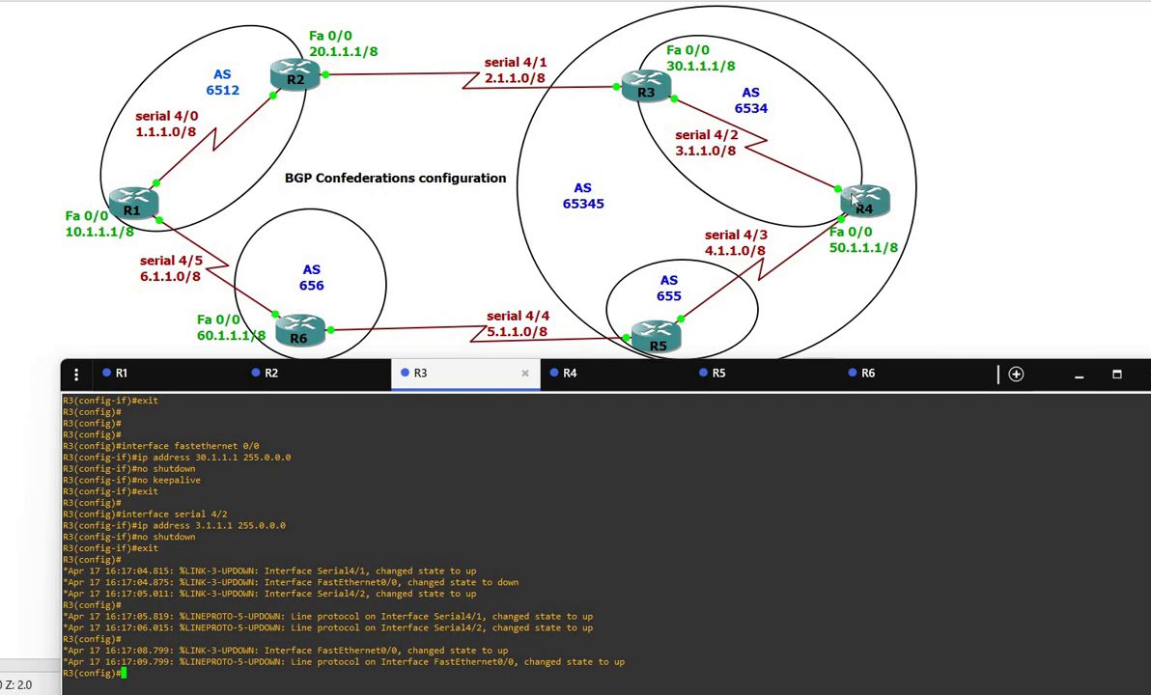
On R4, assign 3.1.1.2 to serial 4/2, 40.1.1.1 to fastethernet 0/0 (no keepalive) and 4.1.1.1 to serial 4/3, mask 255.0.0.0, and enable them
{"action": "left_click", "coordinate": [596, 384]}
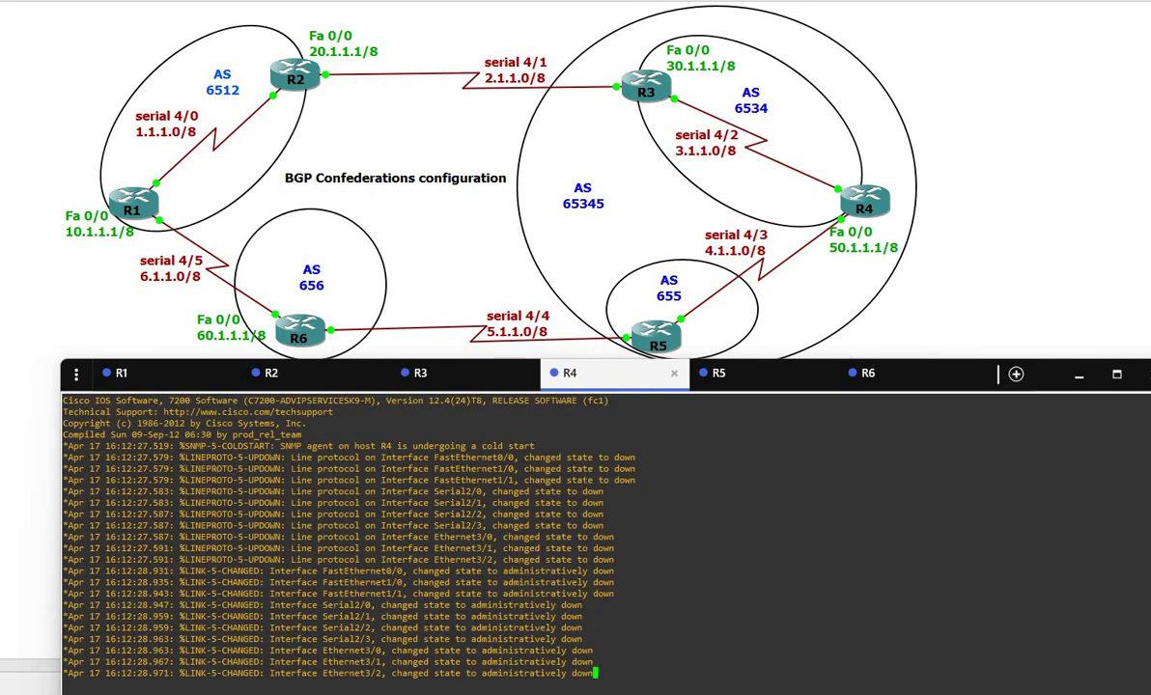
{"action": "key", "text": "Return"}
{"action": "key", "text": "Return"}
{"action": "key", "text": "Return"}
{"action": "key", "text": "Return"}
{"action": "key", "text": "Return"}
{"action": "key", "text": "Return"}
{"action": "key", "text": "Return"}
{"action": "key", "text": "Return"}
{"action": "key", "text": "Return"}
{"action": "key", "text": "Return"}
{"action": "key", "text": "Return"}
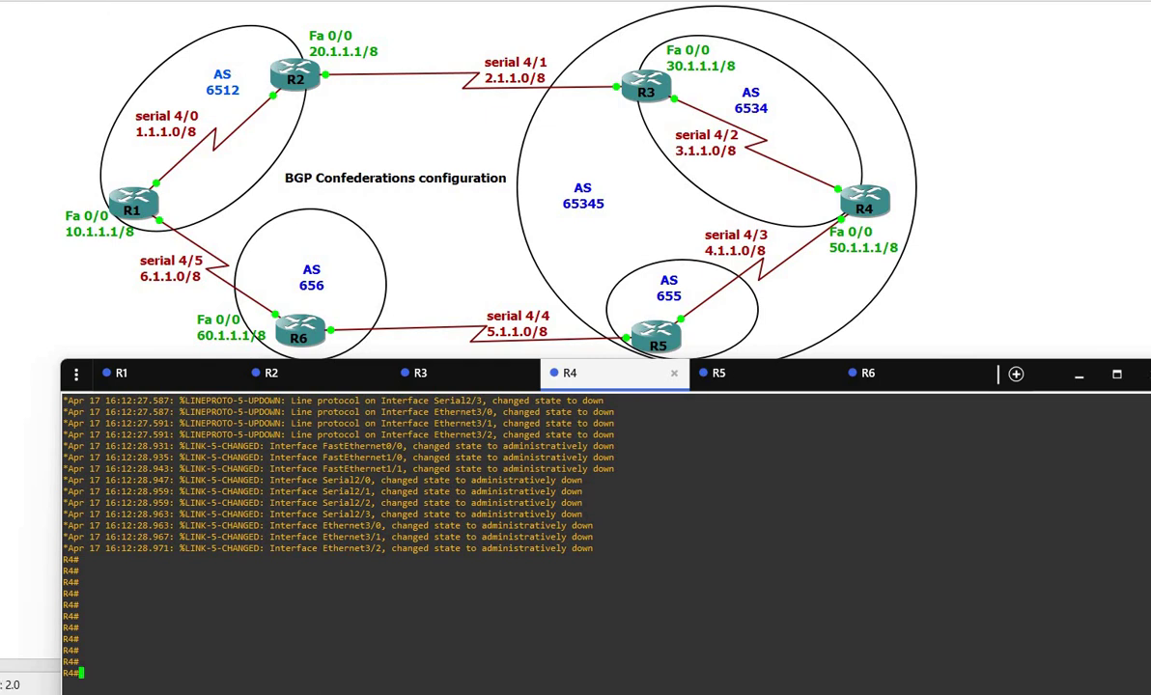
{"action": "type", "text": "conf t"}
{"action": "key", "text": "Return"}
{"action": "key", "text": "Return"}
{"action": "key", "text": "Return"}
{"action": "key", "text": "Return"}
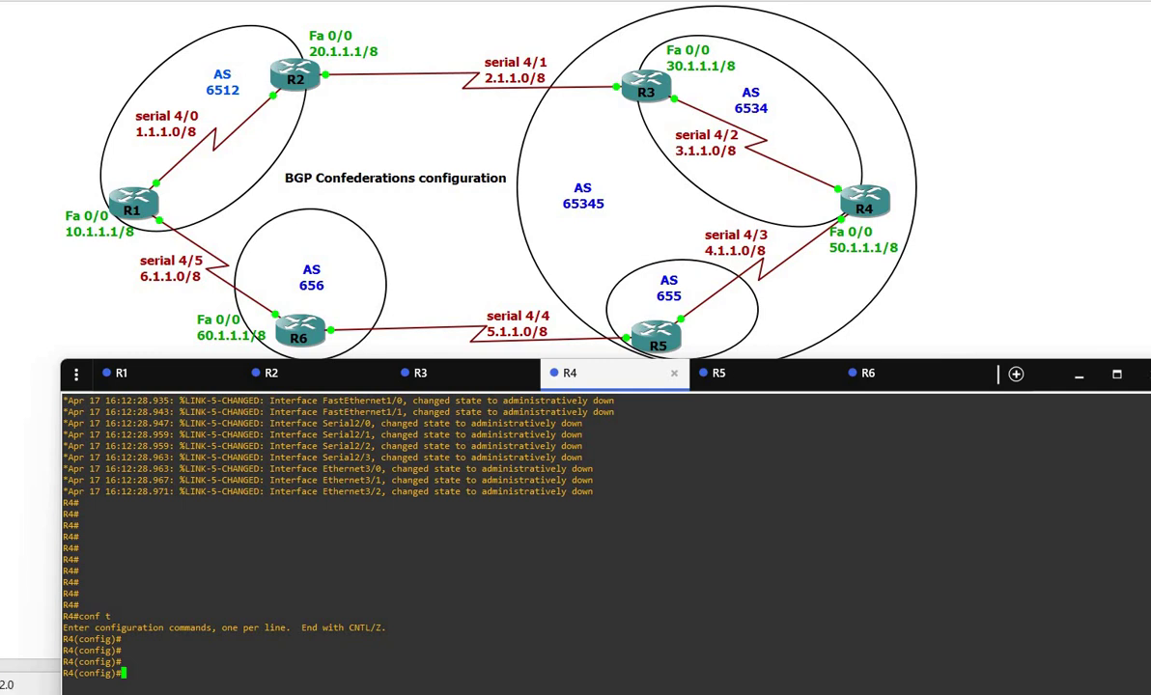
{"action": "key", "text": "ctrl+v"}
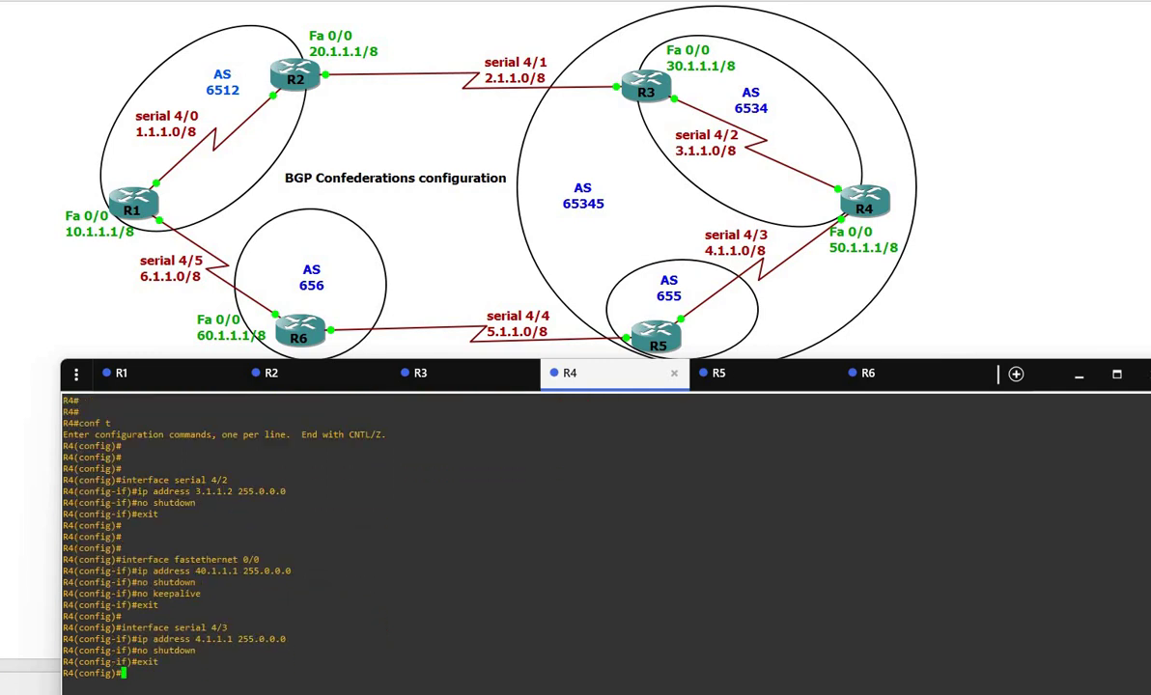
{"action": "key", "text": "Return"}
{"action": "key", "text": "Return"}
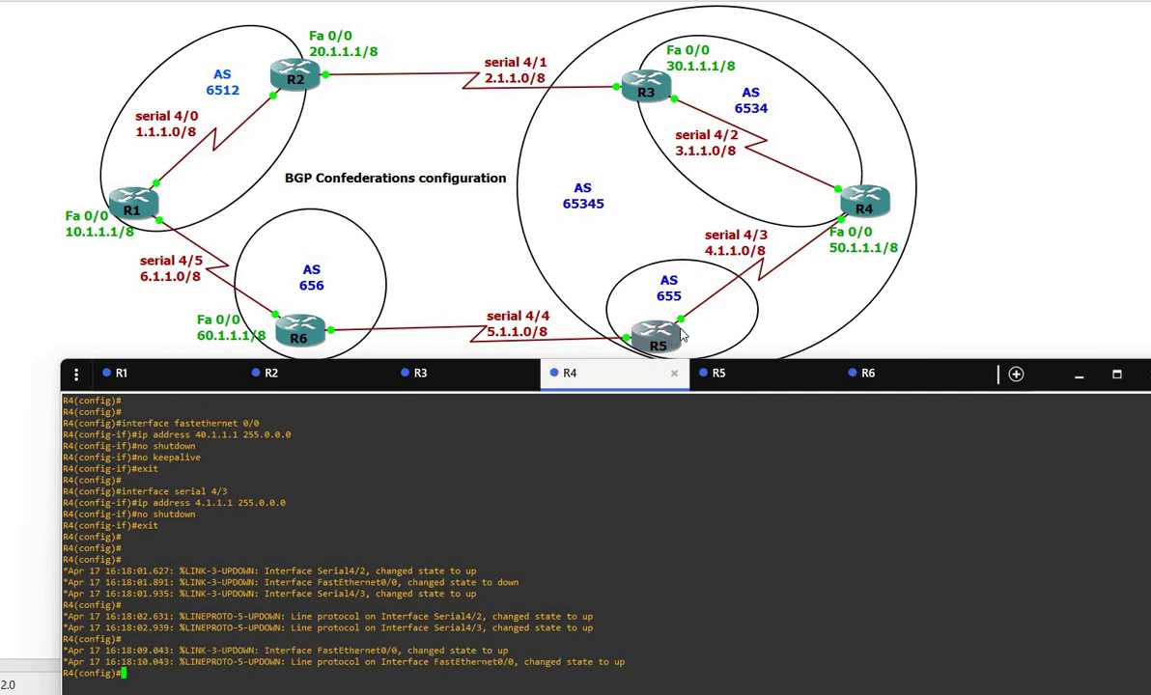
On R5, configure and enable serial 4/3, fastethernet 0/0 with 50.1.1.1 (no keepalive) and serial 4/4 with 5.1.1.1, mask 255.0.0.0
{"action": "left_click", "coordinate": [734, 384]}
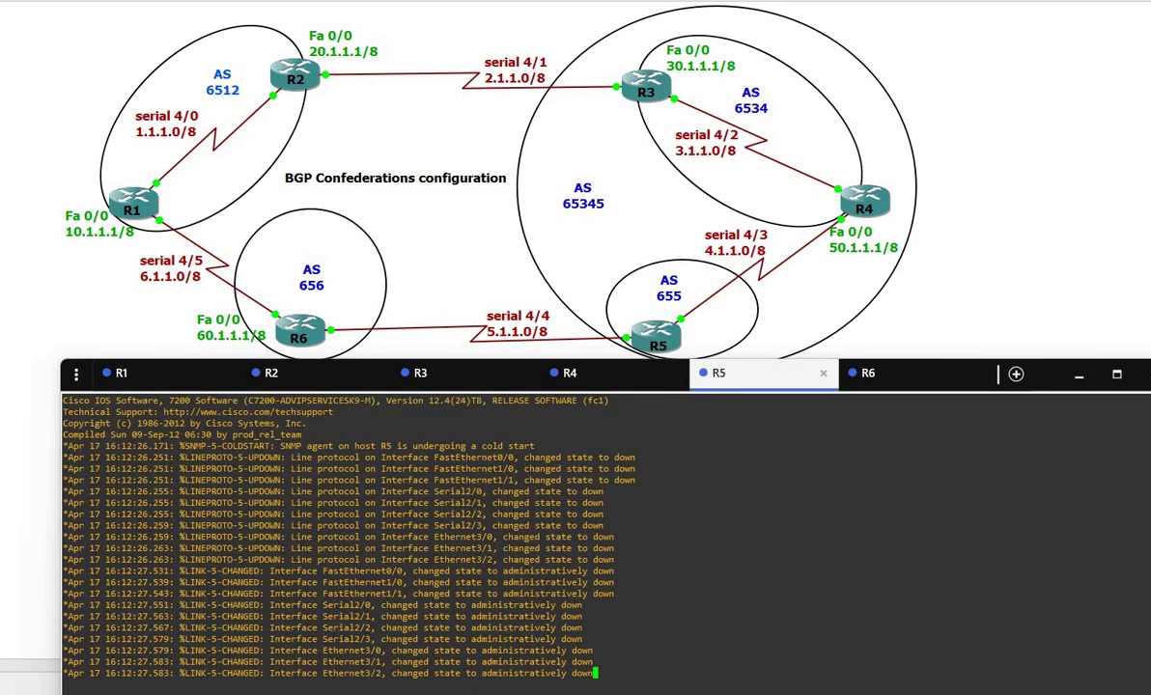
{"action": "key", "text": "Return"}
{"action": "key", "text": "Return"}
{"action": "key", "text": "Return"}
{"action": "key", "text": "Return"}
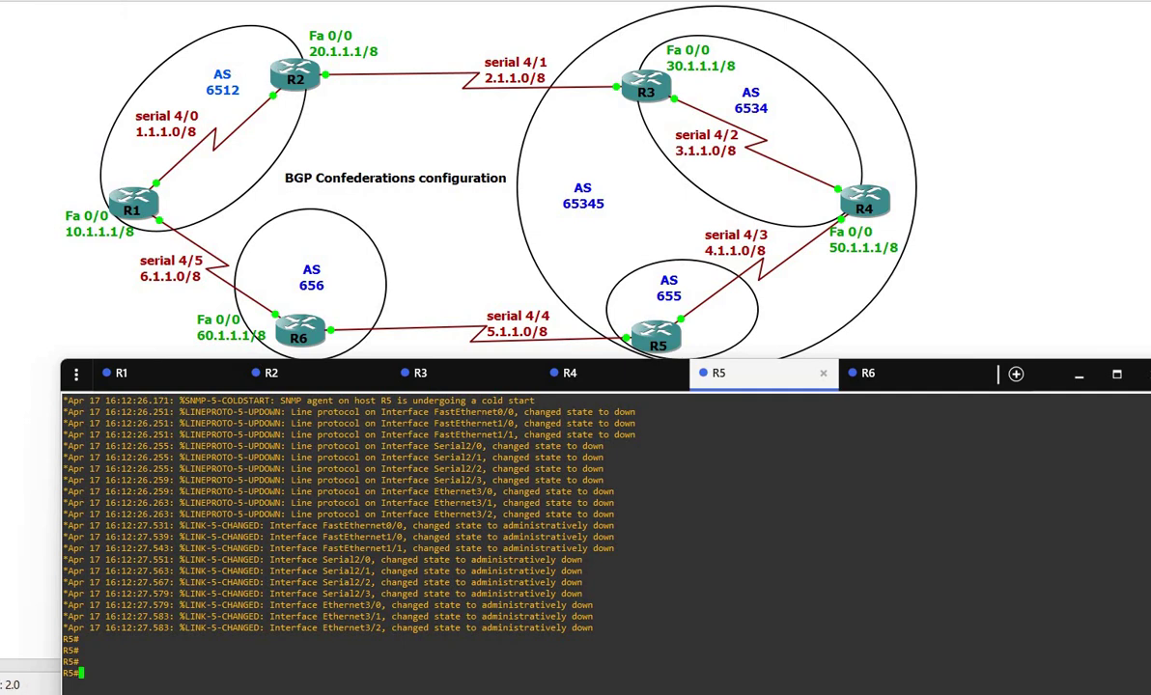
{"action": "type", "text": "conf t"}
{"action": "key", "text": "Return"}
{"action": "key", "text": "Return"}
{"action": "key", "text": "Return"}
{"action": "key", "text": "Return"}
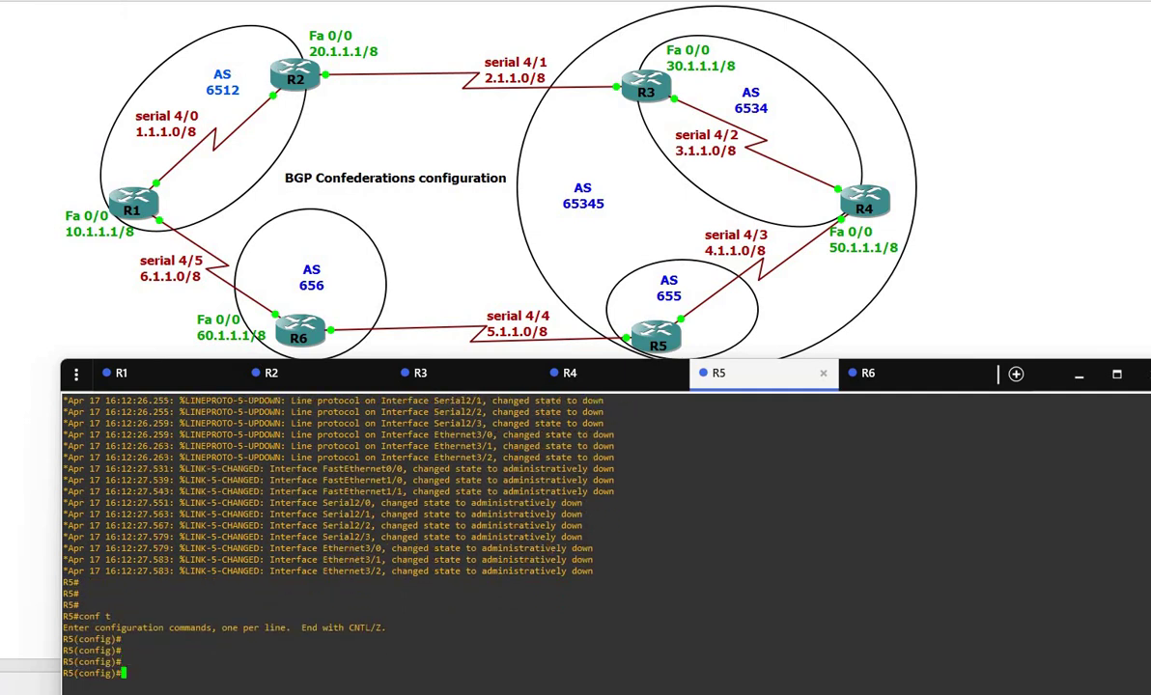
{"action": "key", "text": "ctrl+v"}
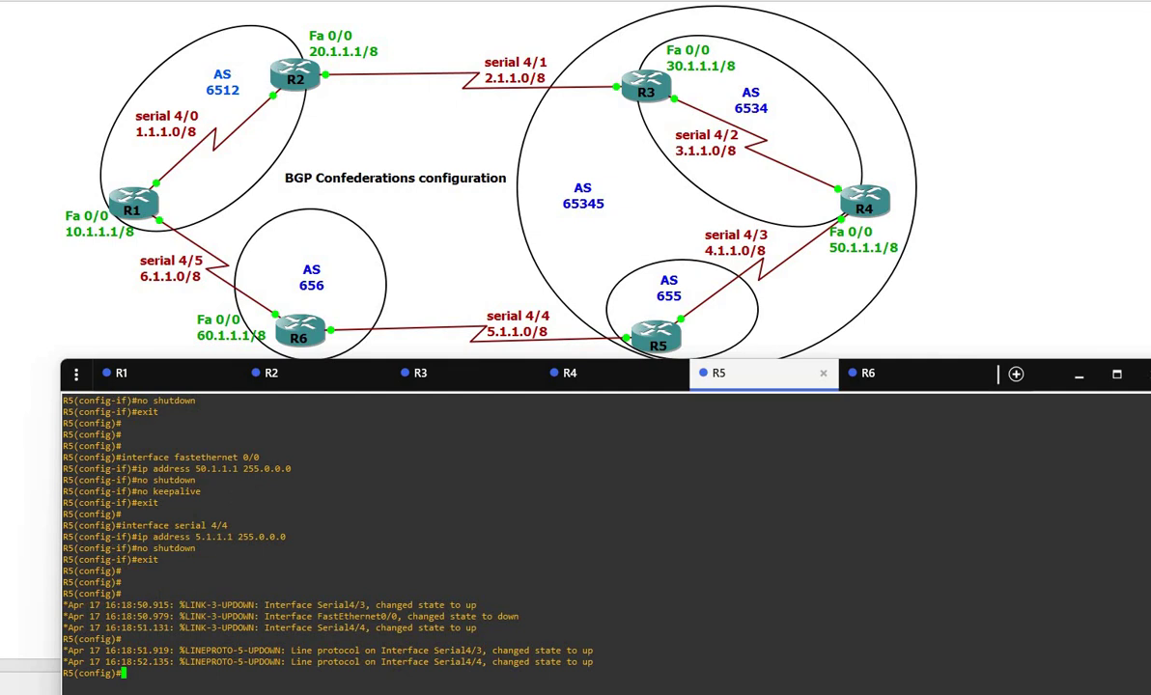
{"action": "scroll", "coordinate": [606, 537], "scroll_direction": "up", "scroll_amount": 4}
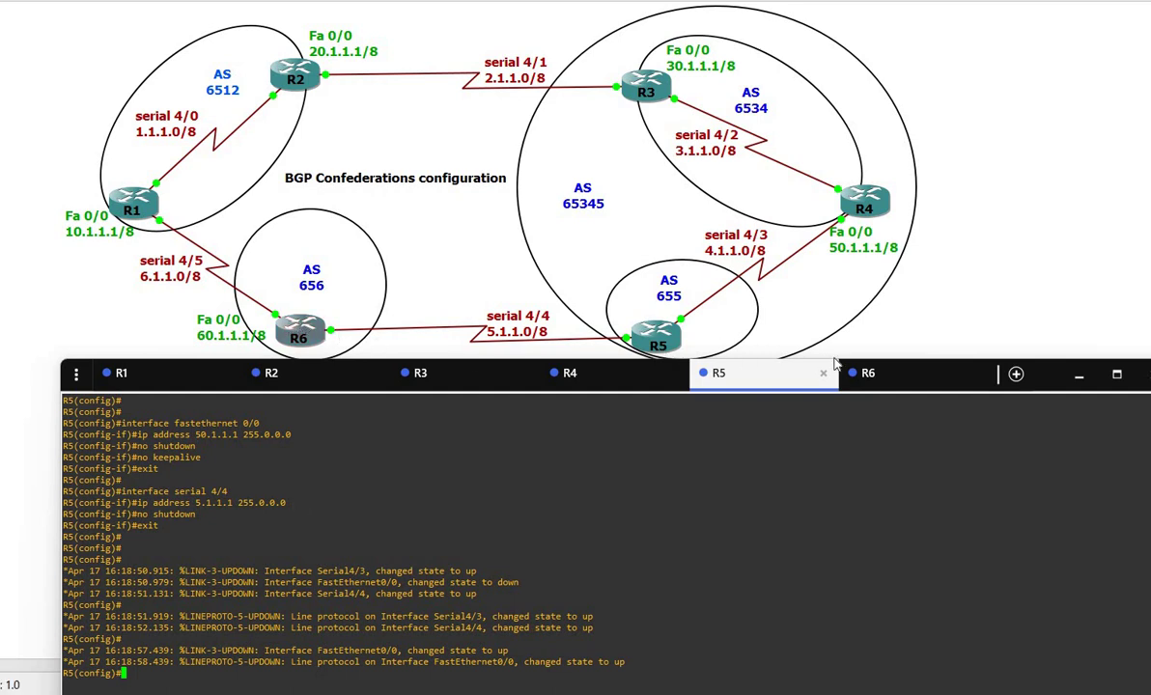
On R6, assign 5.1.1.2 to serial 4/4, 60.1.1.1 to fastethernet 0/0 (no keepalive) and 6.1.1.2 to serial 4/5, mask 255.0.0.0, and enable them
{"action": "left_click", "coordinate": [869, 375]}
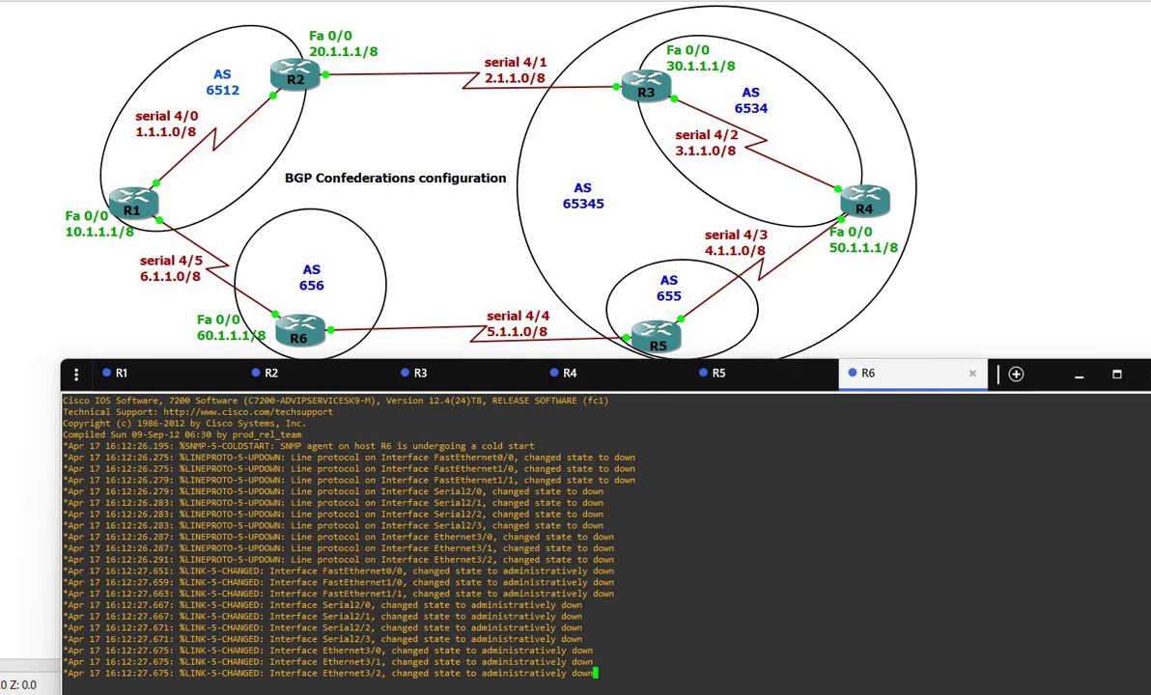
{"action": "key", "text": "Return"}
{"action": "key", "text": "Return"}
{"action": "key", "text": "Return"}
{"action": "key", "text": "Return"}
{"action": "key", "text": "Return"}
{"action": "key", "text": "Return"}
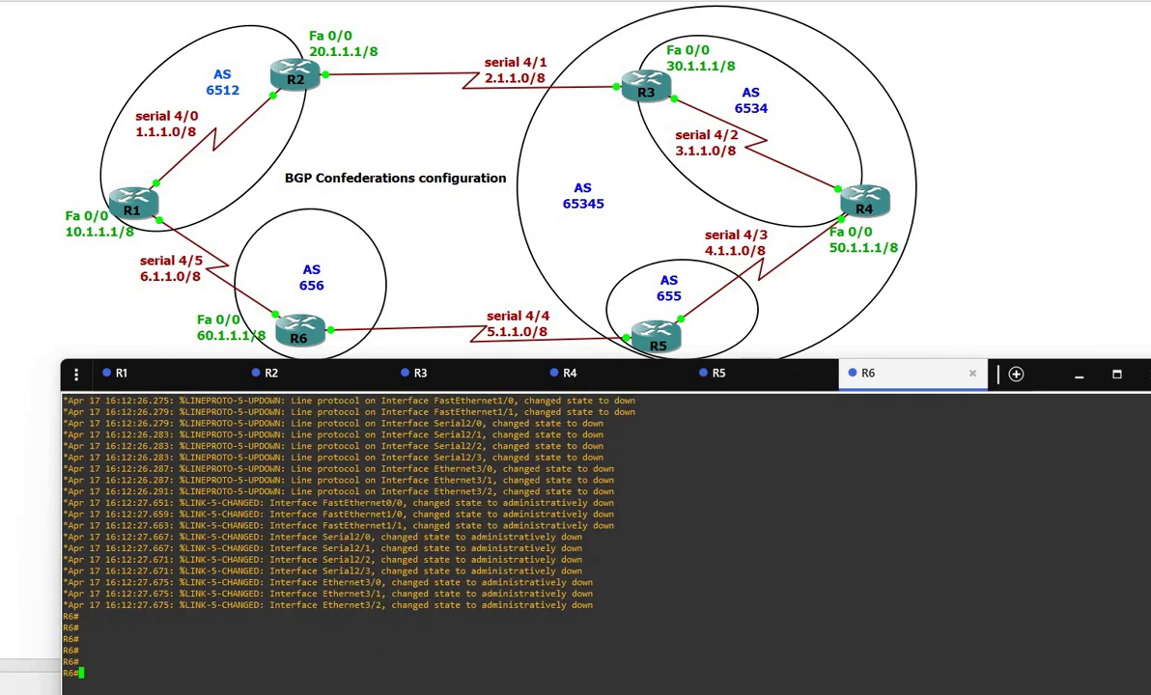
{"action": "type", "text": "conf t"}
{"action": "key", "text": "Return"}
{"action": "key", "text": "Return"}
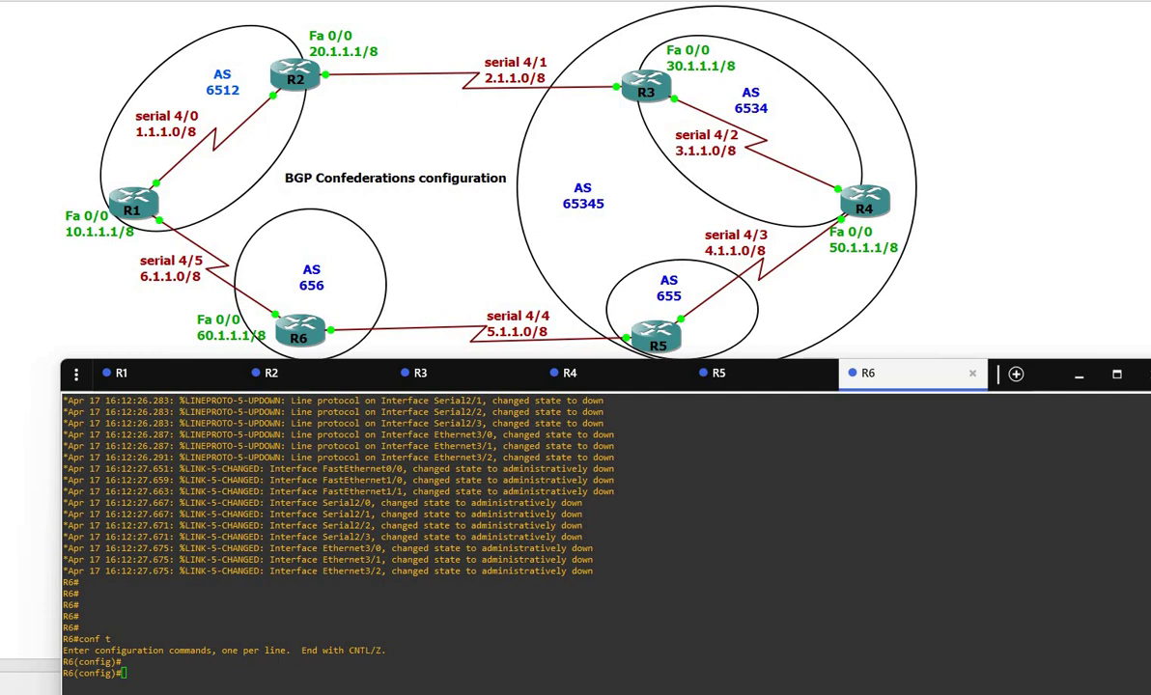
{"action": "type", "text": "interface serial 4/4 ip address 5.1.1.2 255.0.0.0 no shutdown exit    interface fastethernet 0/0 ip address 60.1.1.1 255.0.0.0 no shutdown no keepalive exit  interface serial 4/5 ip address 6.1.1.2 255.0.0.0 no shutdown exit"}
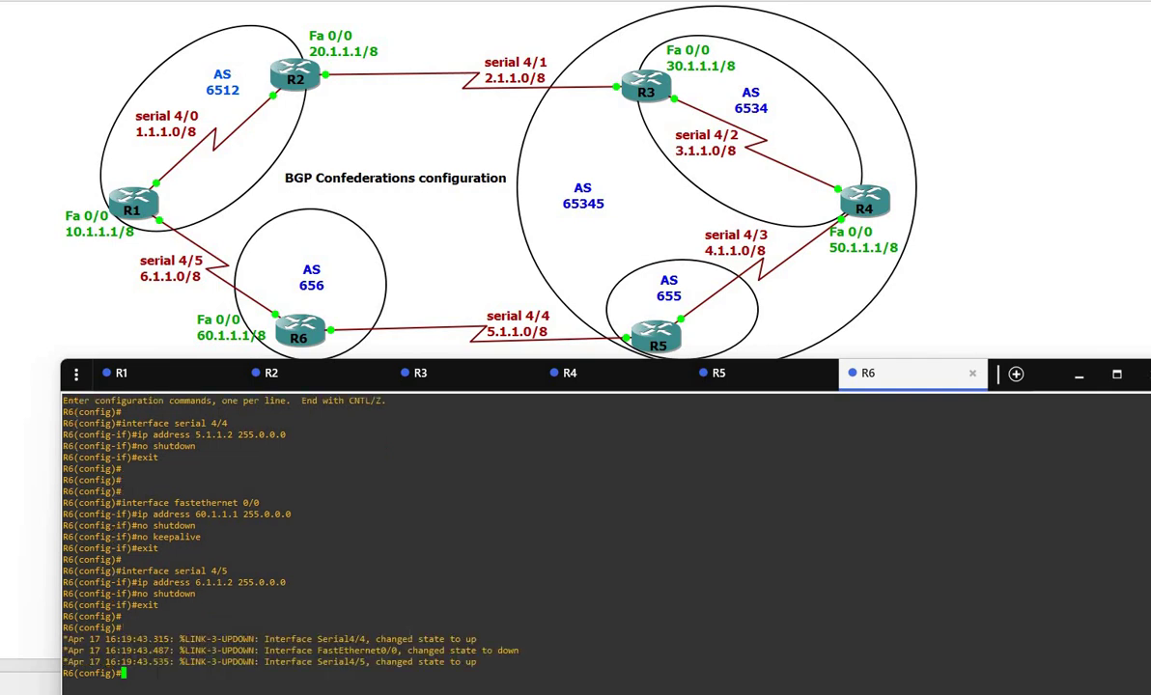
{"action": "key", "text": "Return"}
{"action": "key", "text": "Return"}
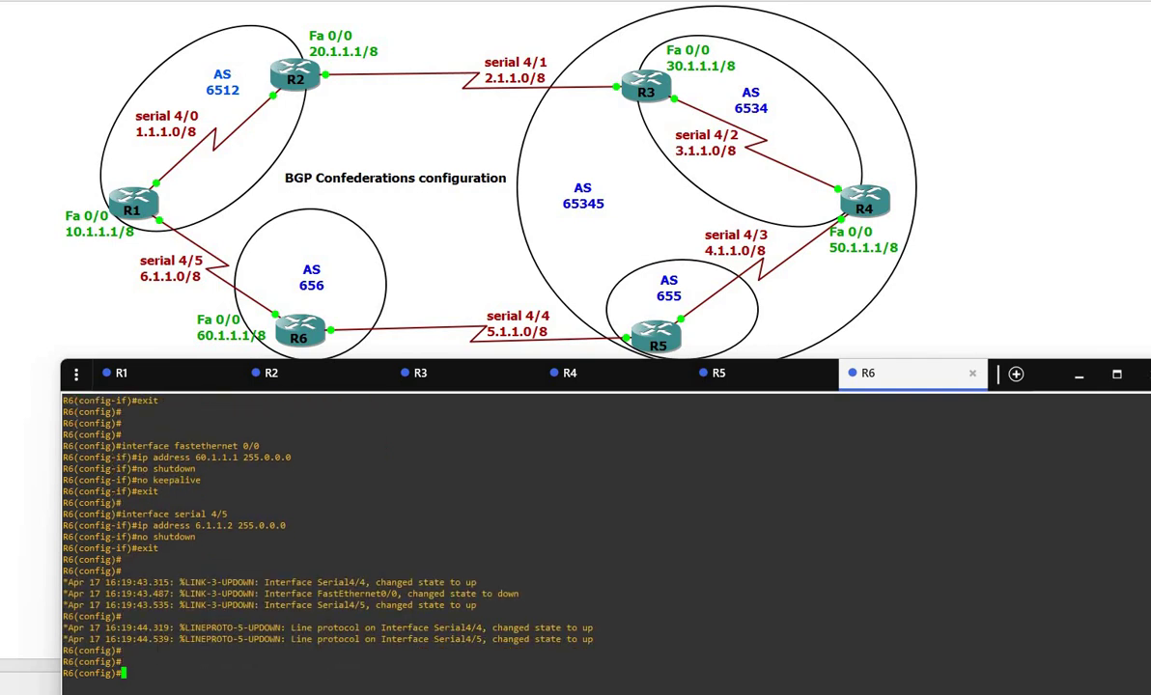
{"action": "scroll", "coordinate": [606, 536], "scroll_direction": "up", "scroll_amount": 8}
{"action": "scroll", "coordinate": [605, 536], "scroll_direction": "down", "scroll_amount": 8}
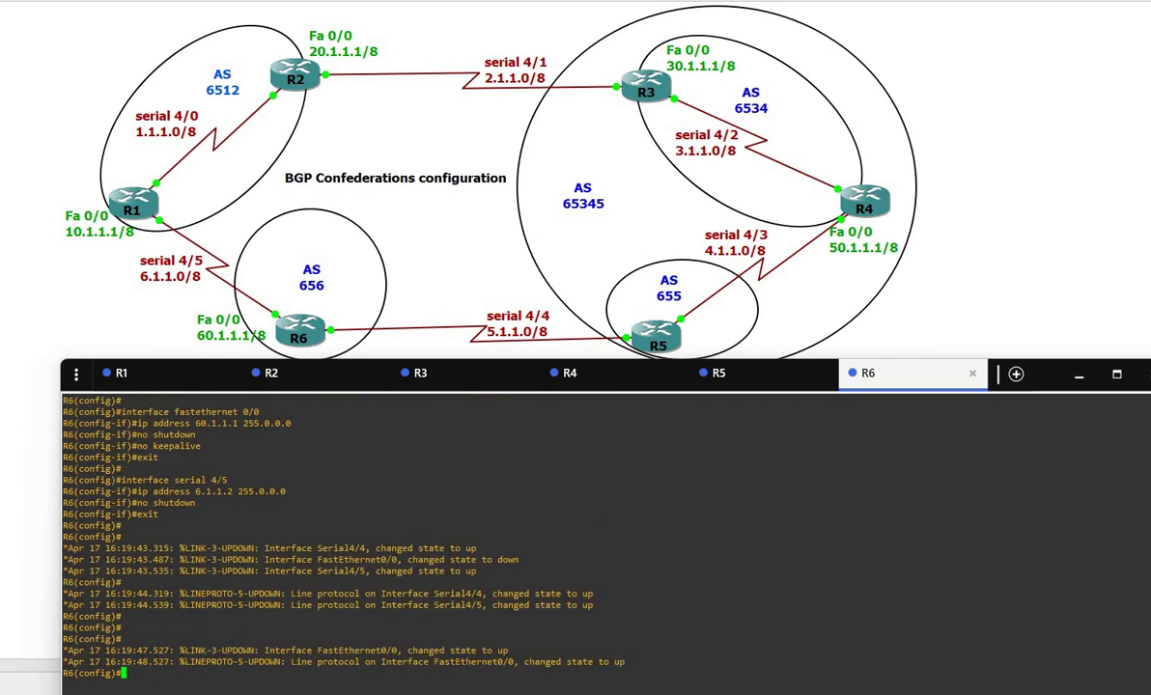
{"action": "scroll", "coordinate": [606, 537], "scroll_direction": "up", "scroll_amount": 3}
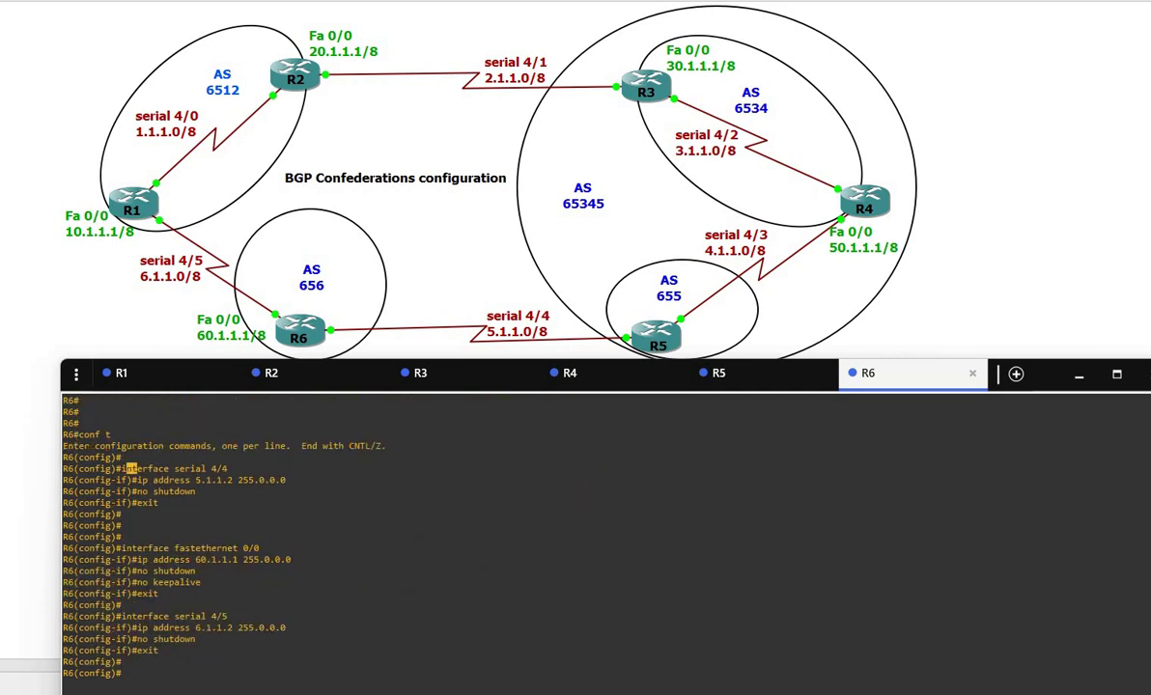
{"action": "left_click_drag", "start_coordinate": [126, 468], "coordinate": [241, 498]}
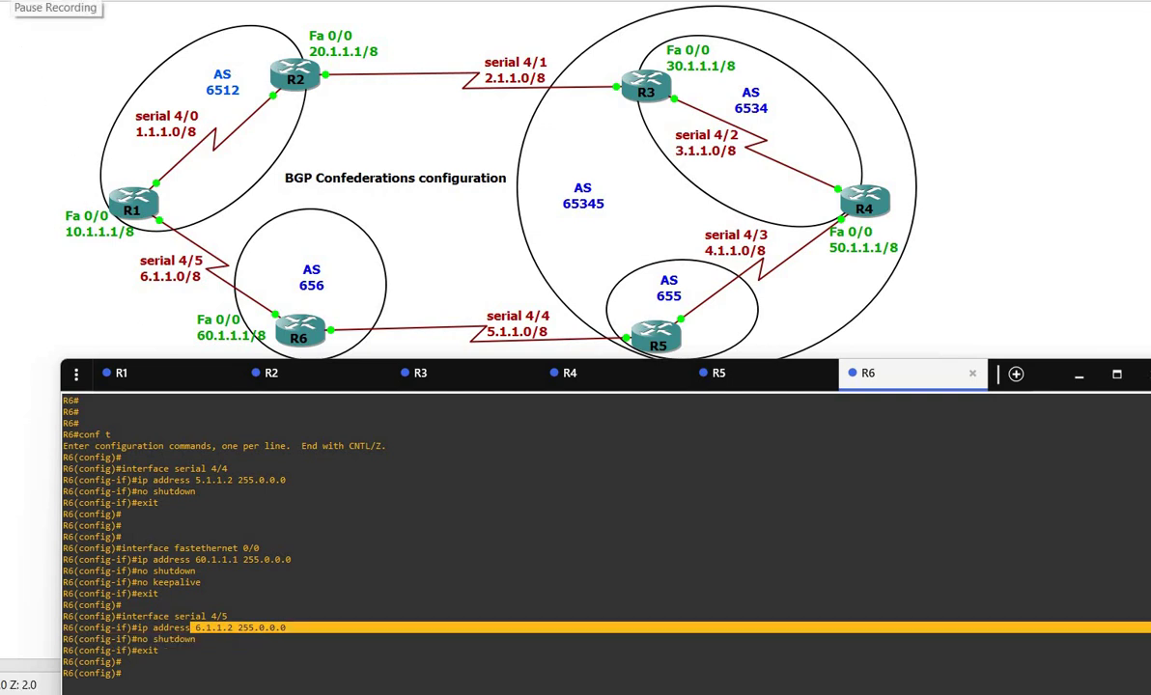
Check the IP addresses and status of R1's interfaces with "do show ip int br"
{"action": "left_click", "coordinate": [168, 383]}
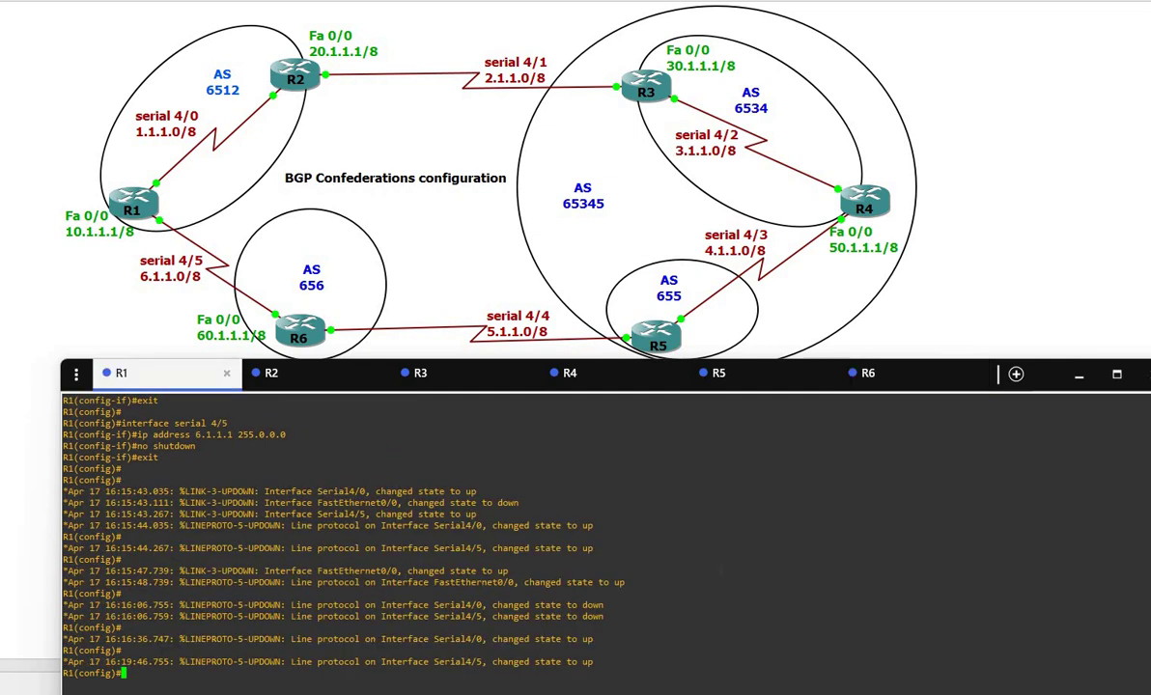
{"action": "key", "text": "Return"}
{"action": "key", "text": "Return"}
{"action": "key", "text": "Return"}
{"action": "key", "text": "Return"}
{"action": "key", "text": "Return"}
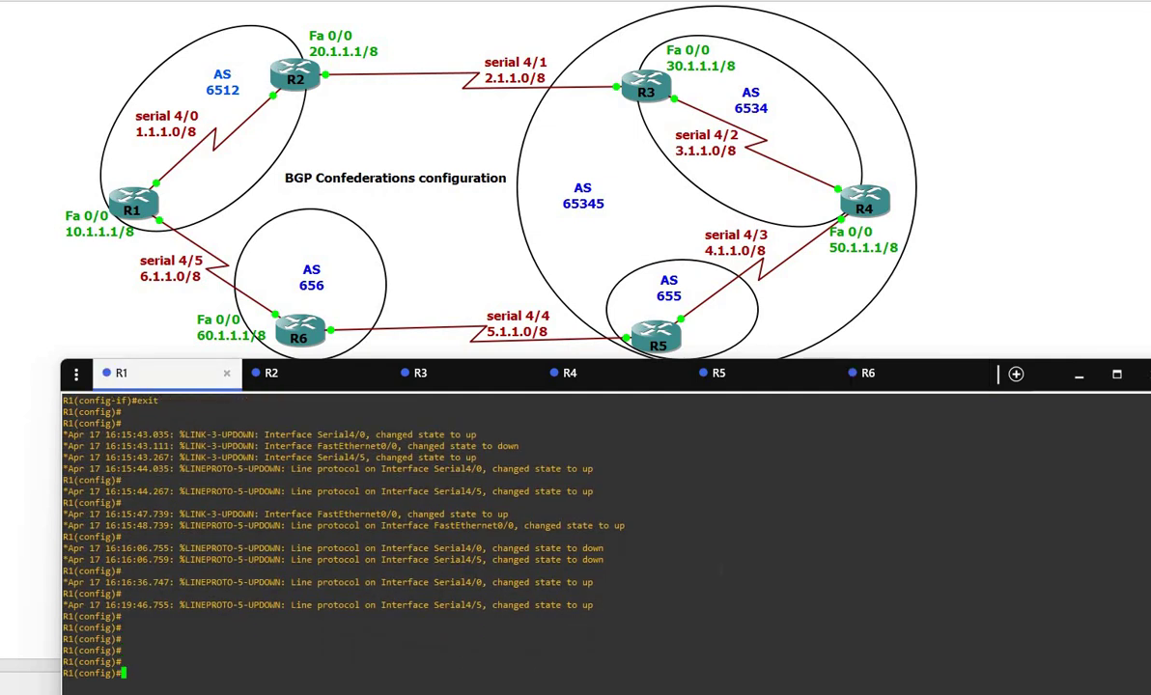
{"action": "type", "text": "do show ip int br"}
{"action": "key", "text": "Return"}
{"action": "key", "text": "space"}
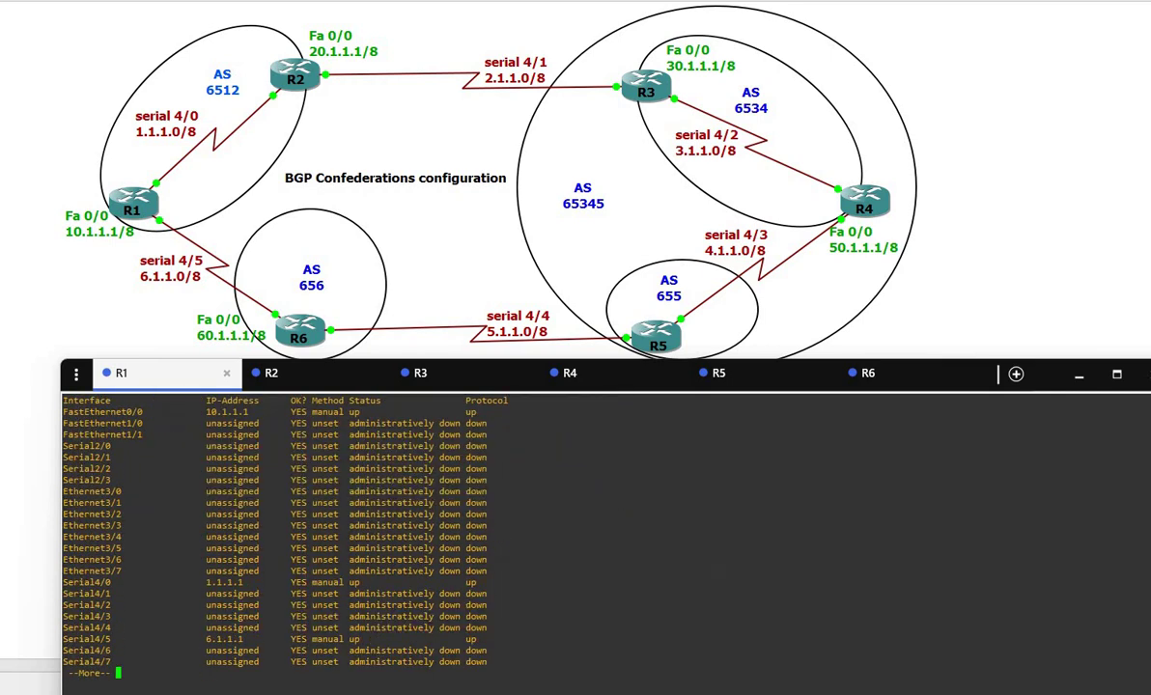
{"action": "scroll", "coordinate": [287, 405], "scroll_direction": "up", "scroll_amount": 3}
Display R2's full interface summary with "do show ip int br" to check its addresses and link status
{"action": "left_click", "coordinate": [300, 374]}
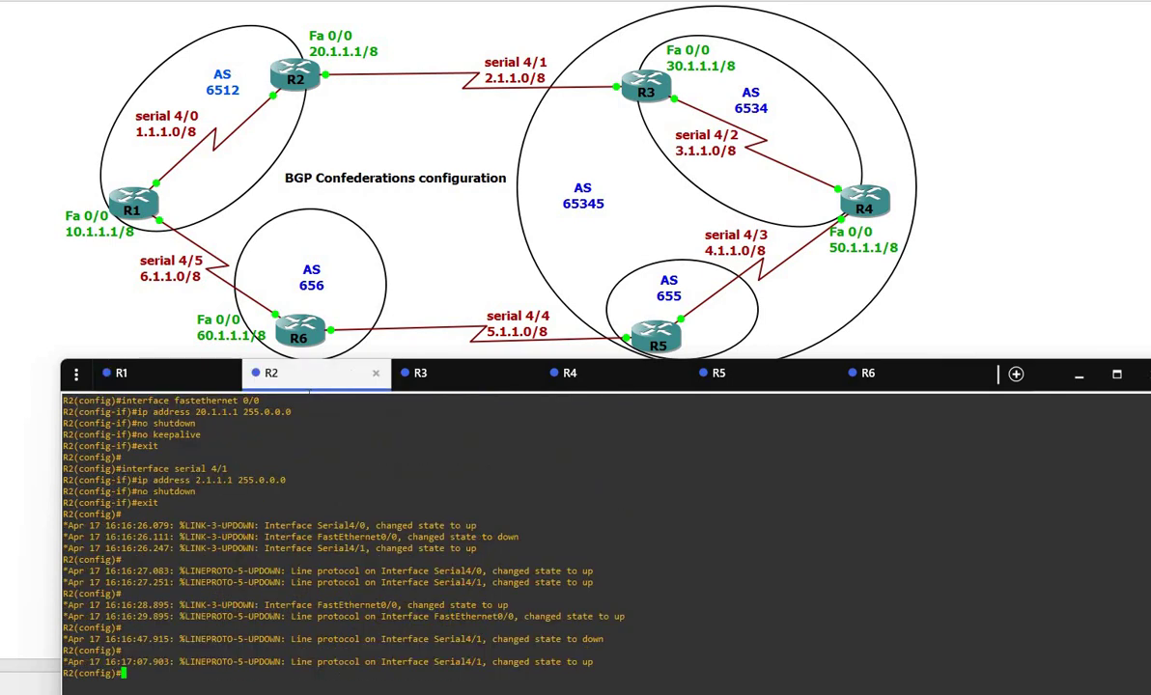
{"action": "type", "text": "do show ip int b"}
{"action": "type", "text": "r"}
{"action": "key", "text": "Return"}
{"action": "key", "text": "space"}
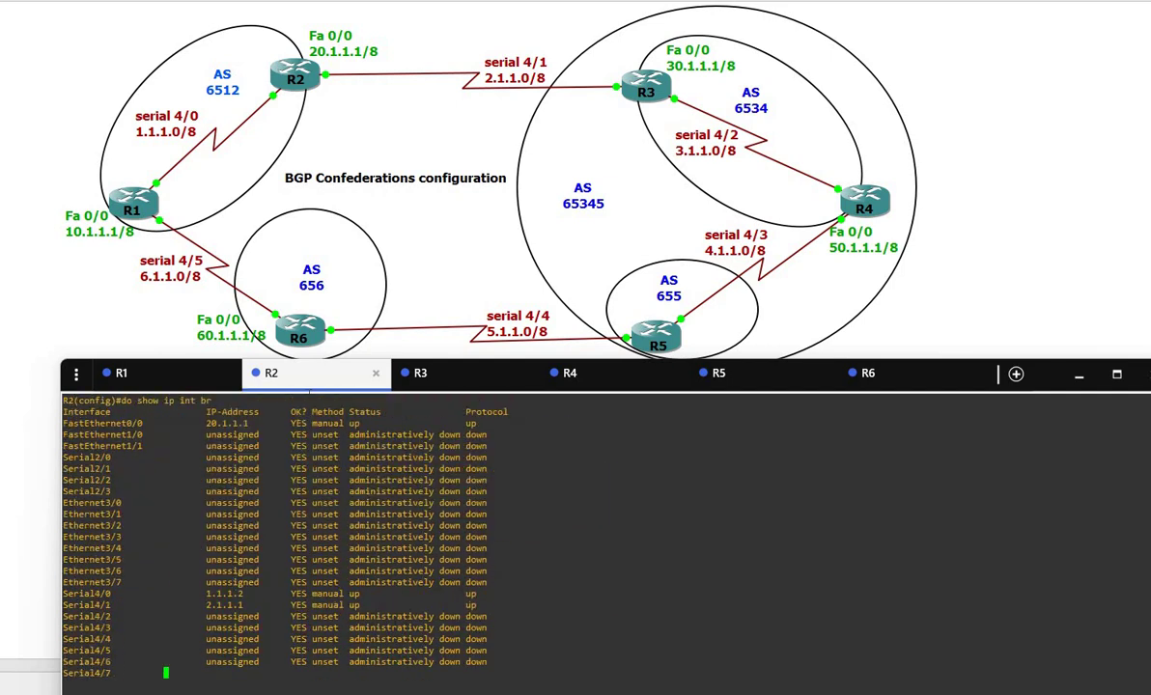
{"action": "key", "text": "space"}
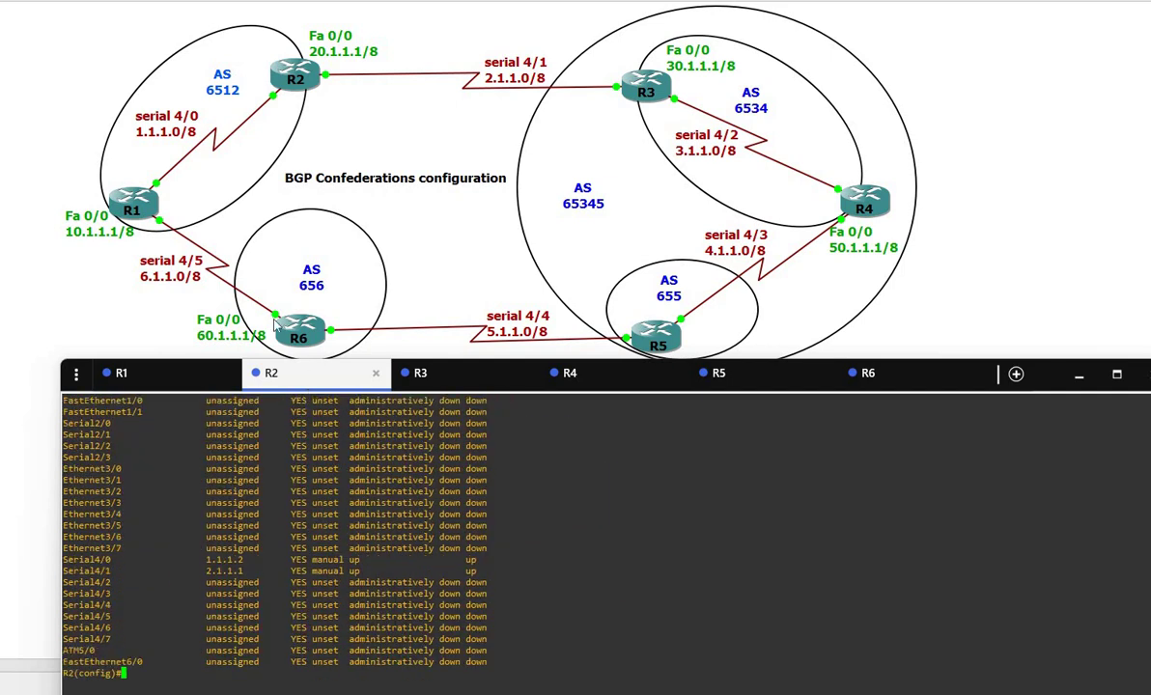
Display R3's full interface summary with "do show ip int br" to check its addresses and link status
{"action": "left_click", "coordinate": [425, 372]}
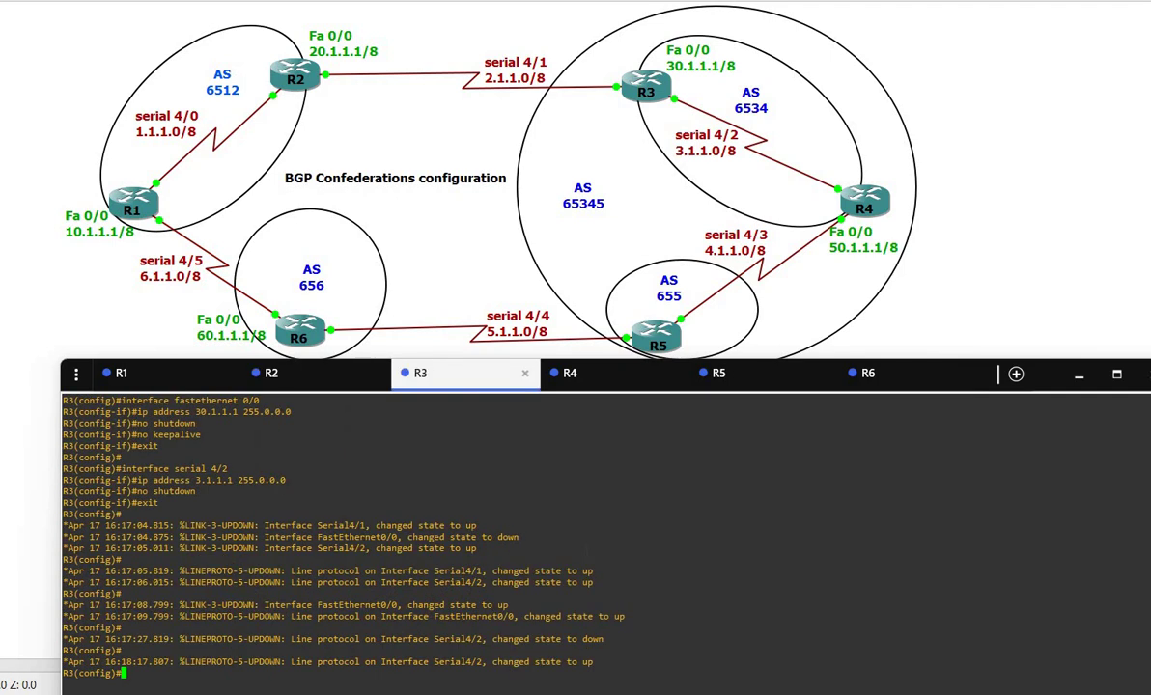
{"action": "type", "text": "do show i"}
{"action": "key", "text": "BackSpace"}
{"action": "type", "text": "p int rb"}
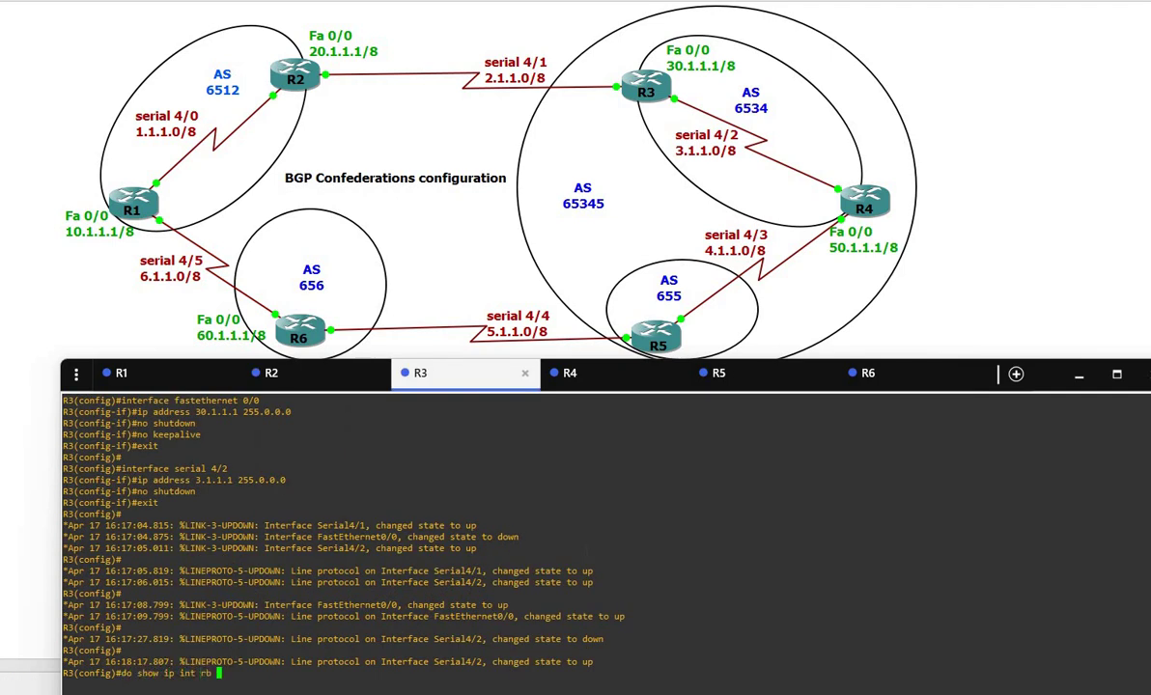
{"action": "key", "text": "Return"}
{"action": "type", "text": "do show ip int br"}
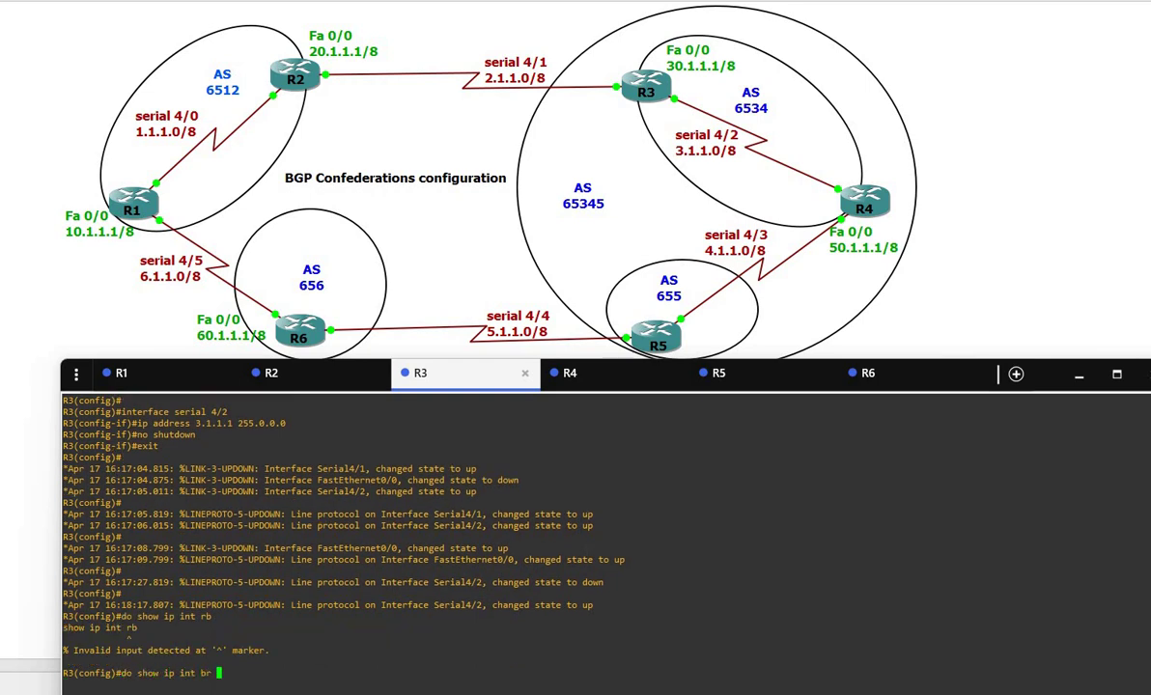
{"action": "key", "text": "Return"}
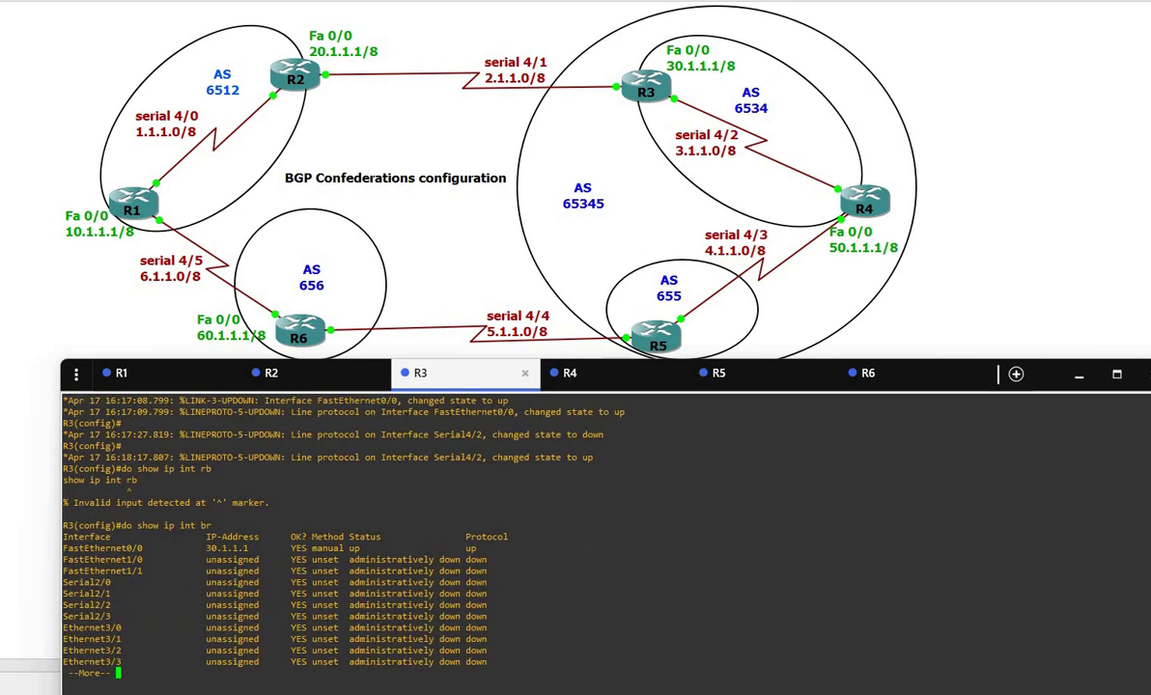
{"action": "key", "text": "space"}
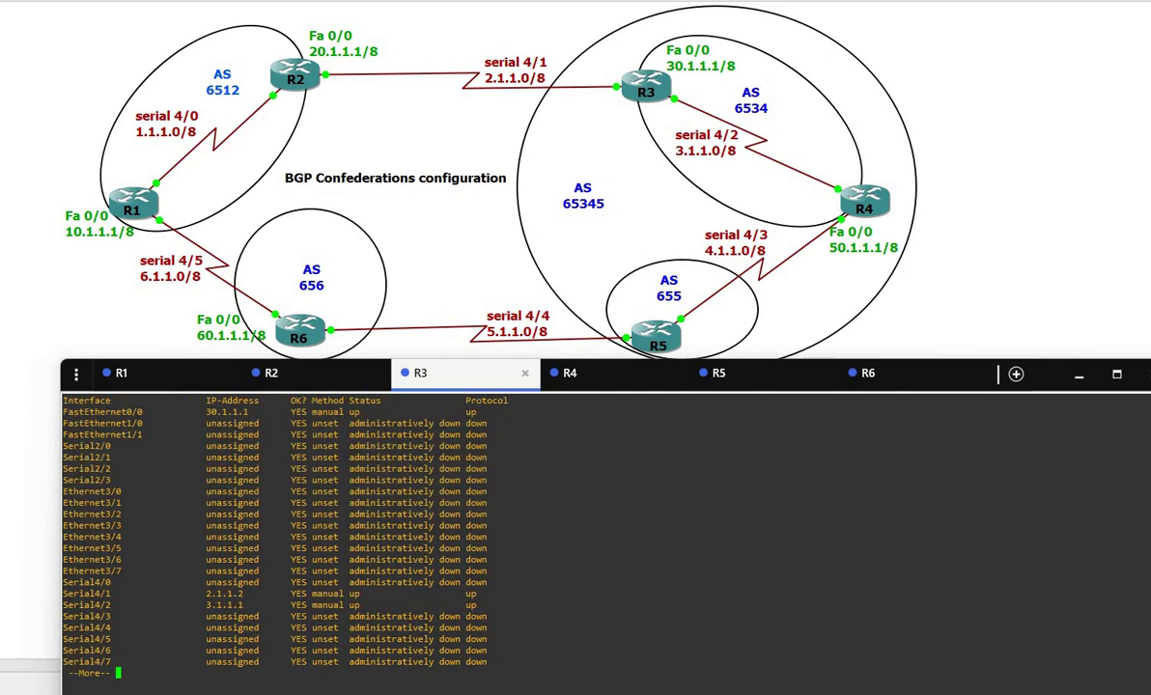
{"action": "key", "text": "space"}
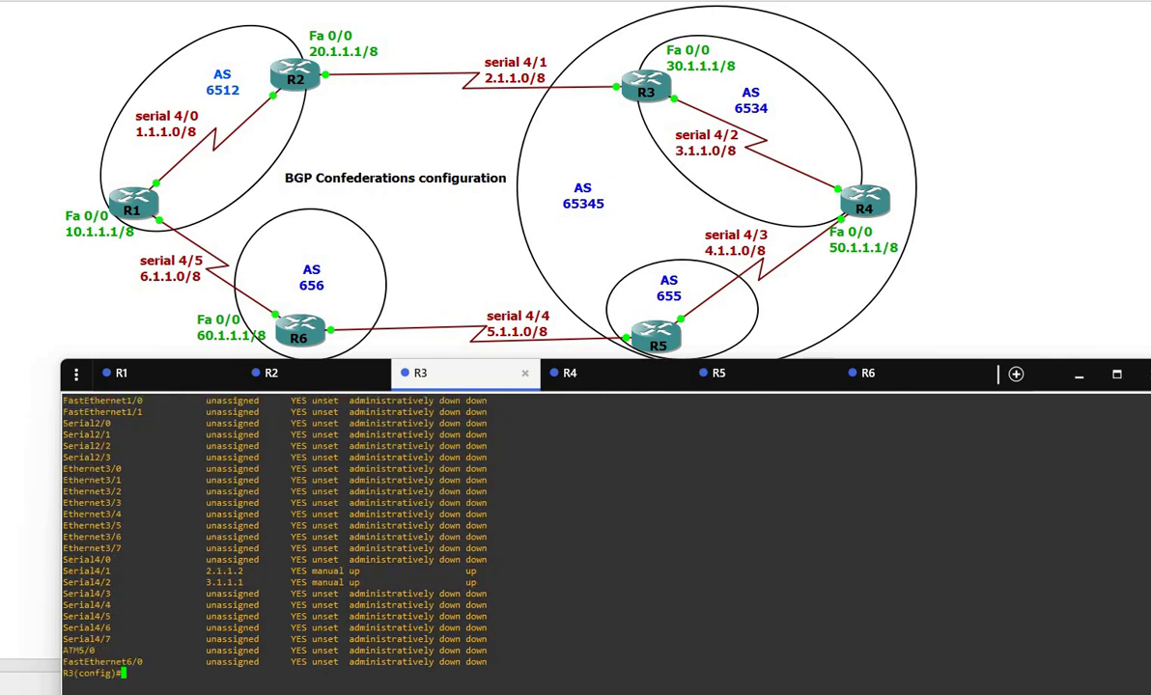
Run "do show ip int br" on R4 and page through the list to check its interface addresses and status
{"action": "left_click", "coordinate": [565, 371]}
{"action": "type", "text": "do show ip int b r"}
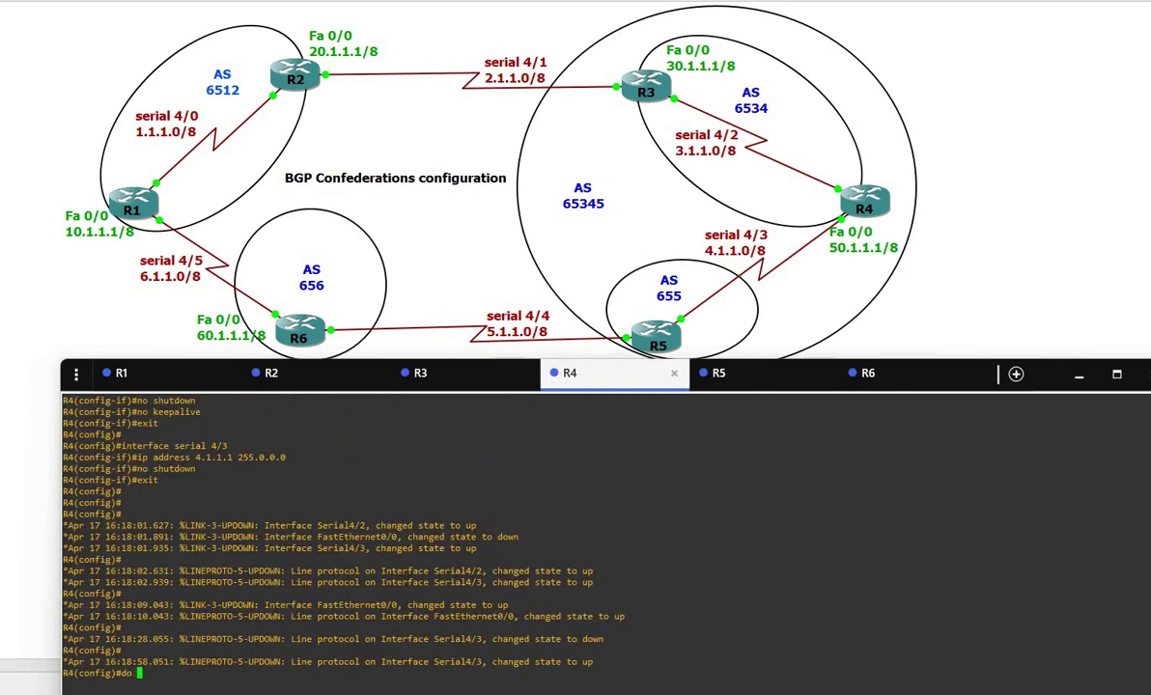
{"action": "key", "text": "BackSpace"}
{"action": "key", "text": "BackSpace"}
{"action": "type", "text": "r"}
{"action": "key", "text": "Return"}
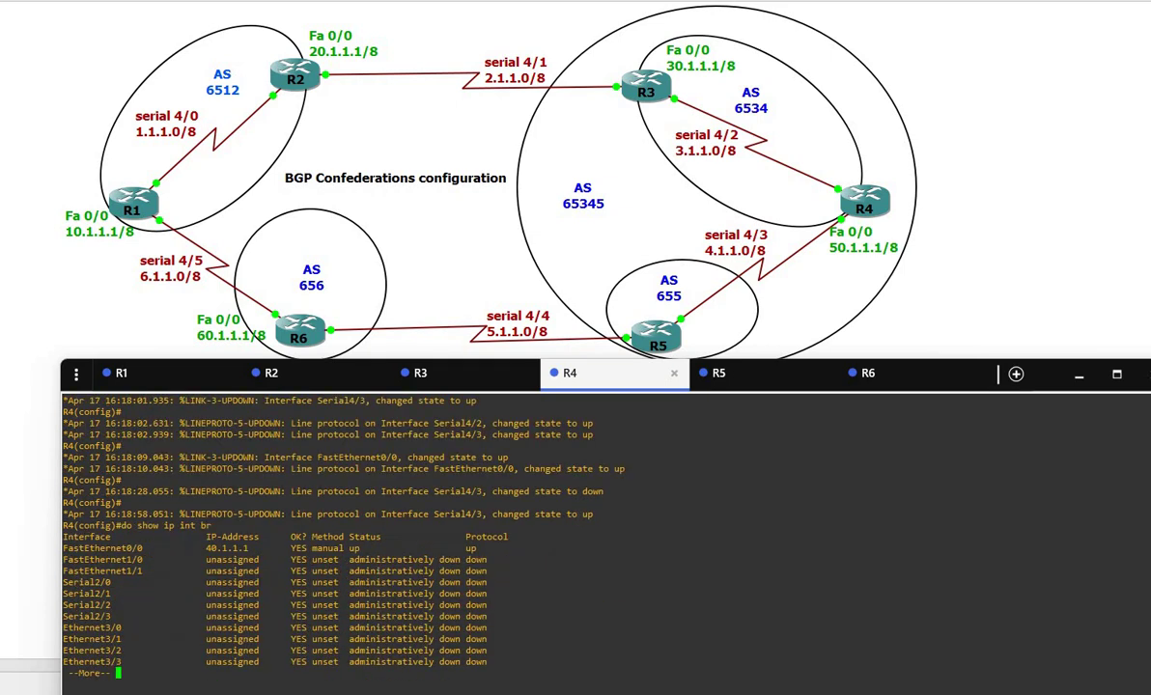
{"action": "key", "text": "space"}
{"action": "key", "text": "space"}
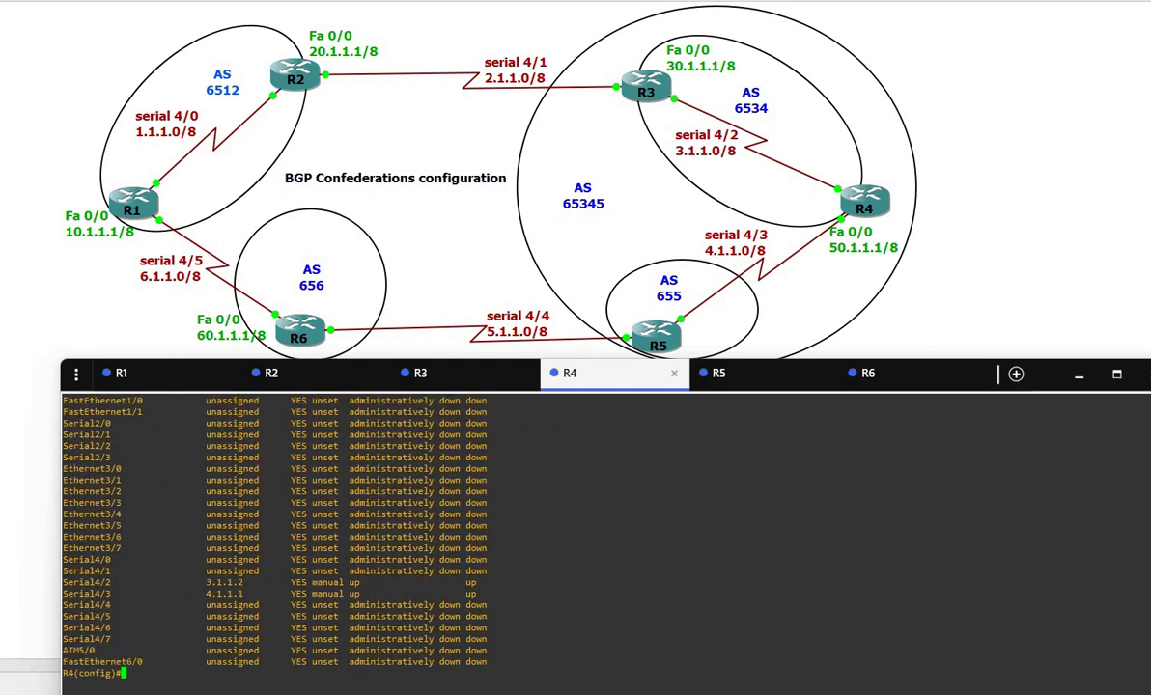
Check R5's interface addresses and link status with "do show ip int br"
{"action": "left_click", "coordinate": [739, 373]}
{"action": "type", "text": "d"}
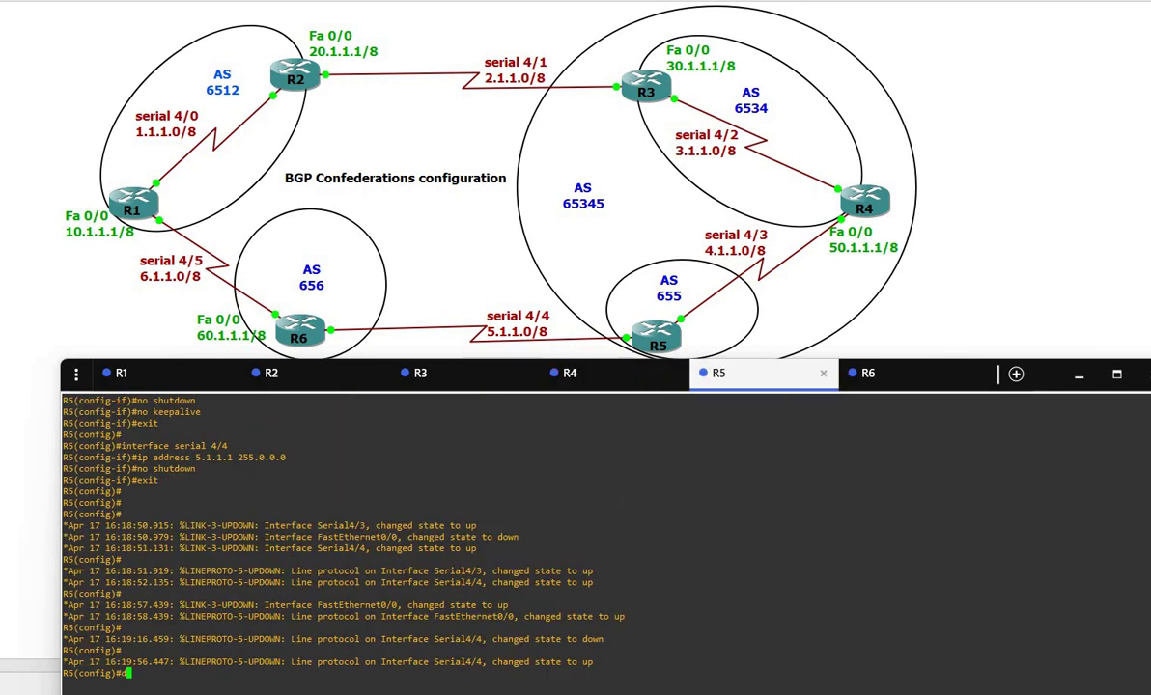
{"action": "type", "text": "o show ip int br"}
{"action": "key", "text": "Return"}
{"action": "key", "text": "space"}
{"action": "key", "text": "space"}
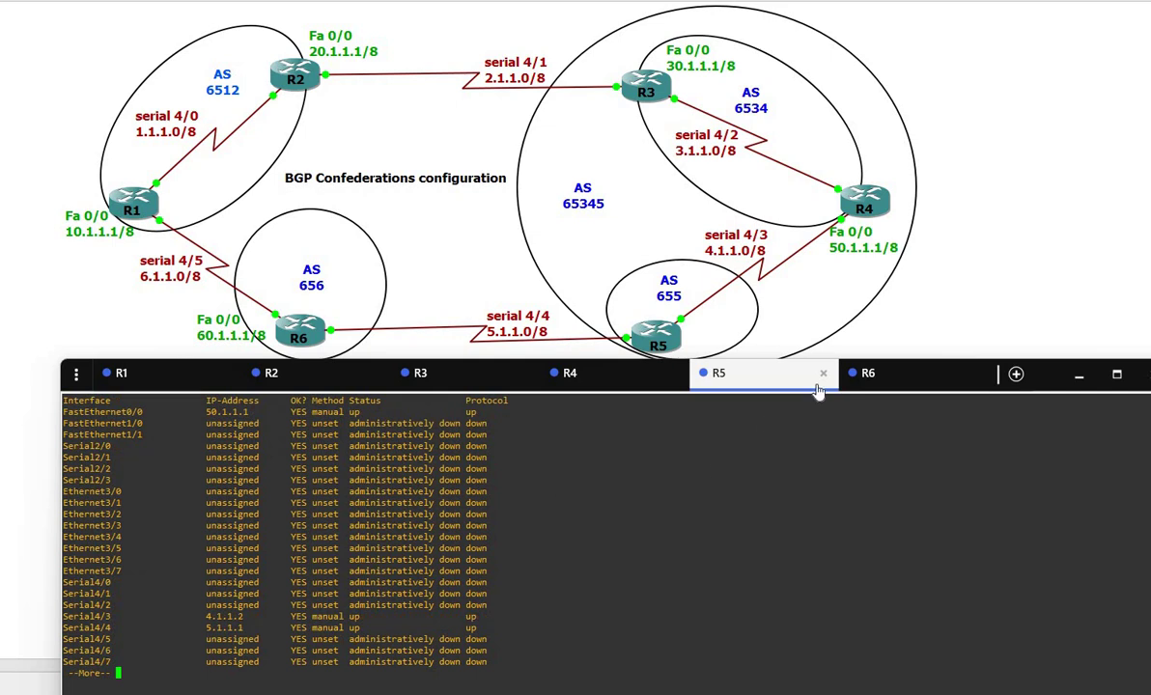
Check the addresses and status of R6's interfaces with "do show ip int br"
{"action": "left_click", "coordinate": [869, 373]}
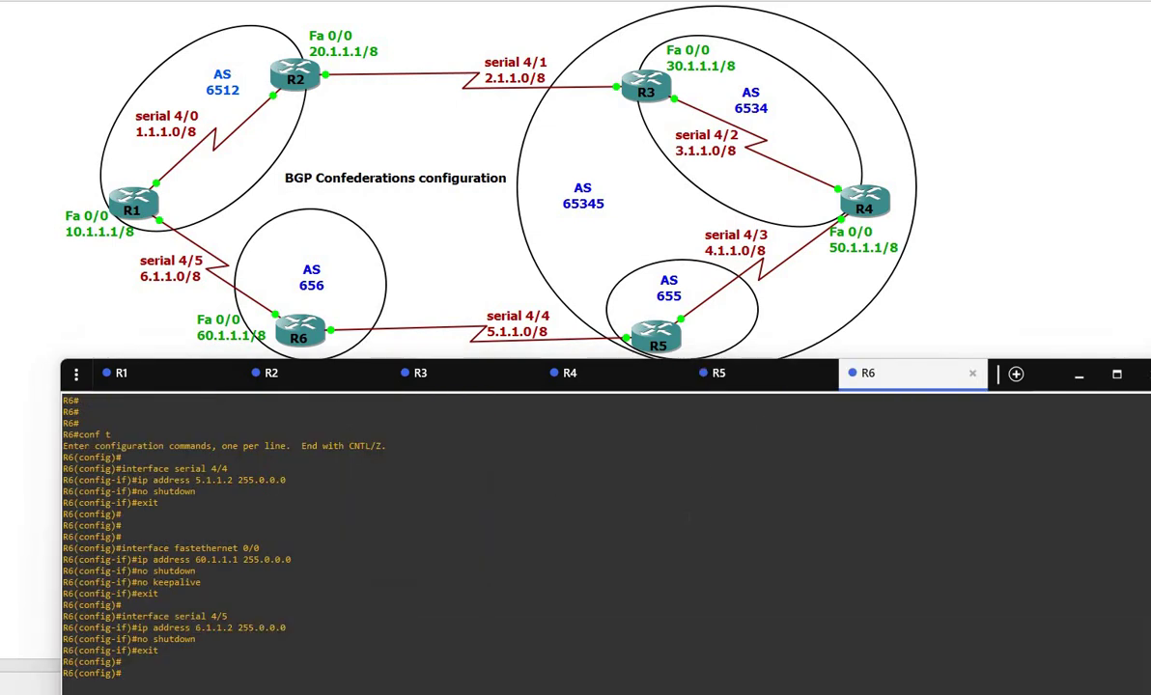
{"action": "type", "text": "do show ip int br"}
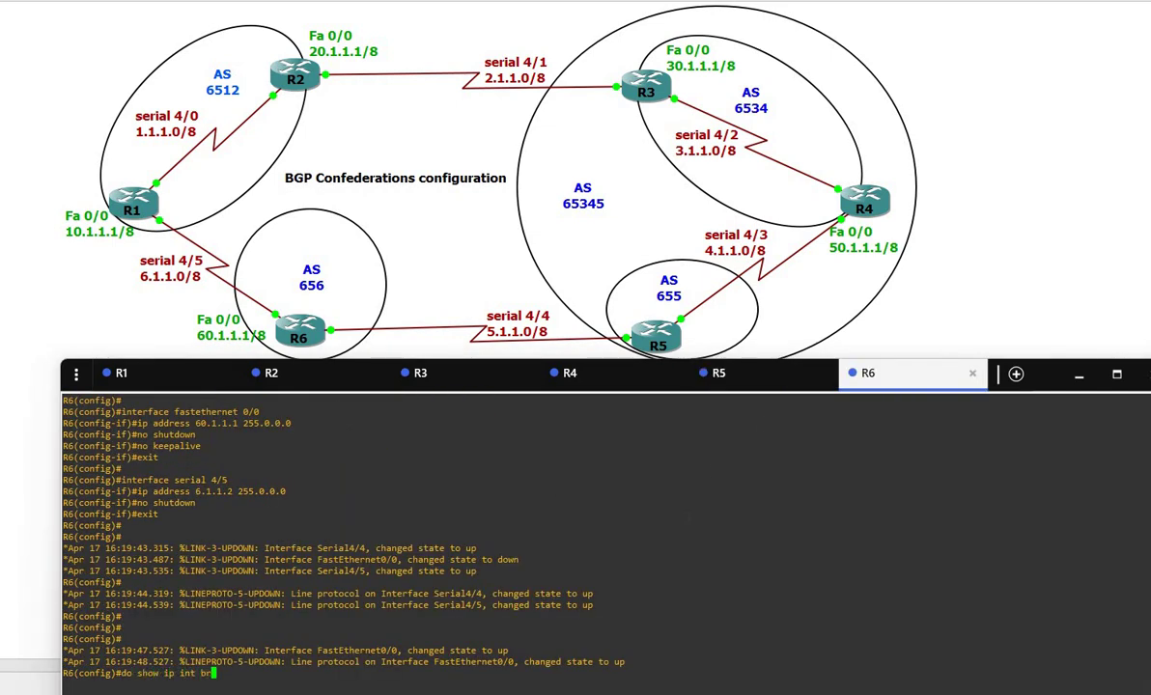
{"action": "key", "text": "Return"}
{"action": "key", "text": "space"}
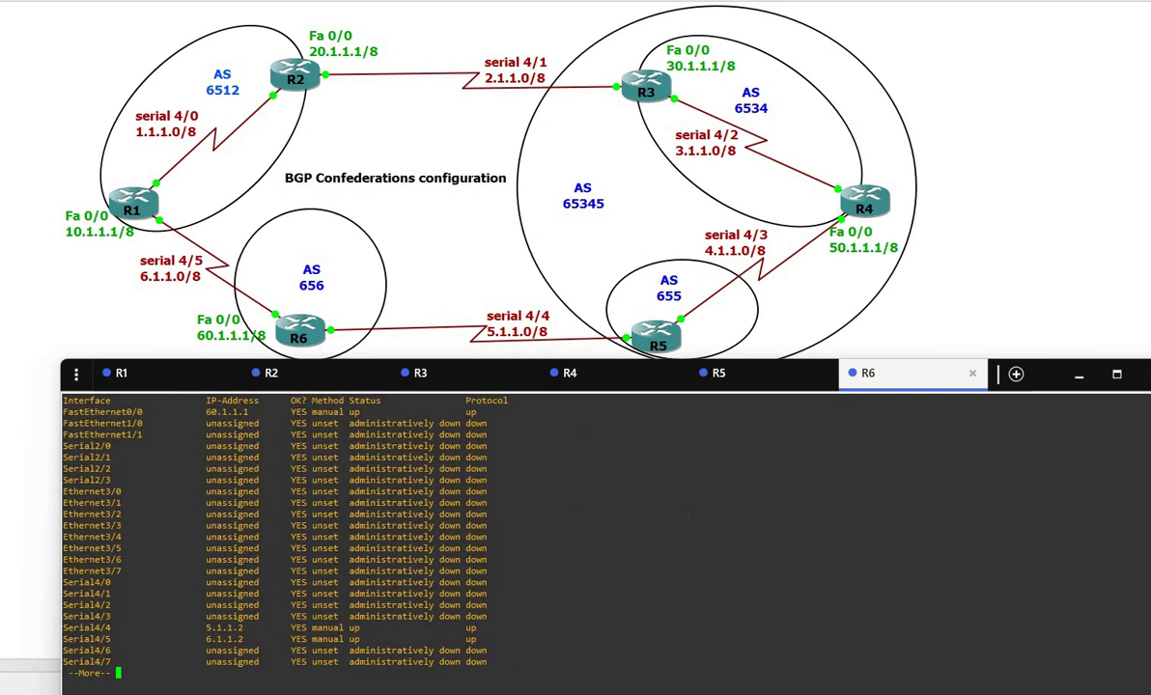
{"action": "key", "text": "space"}
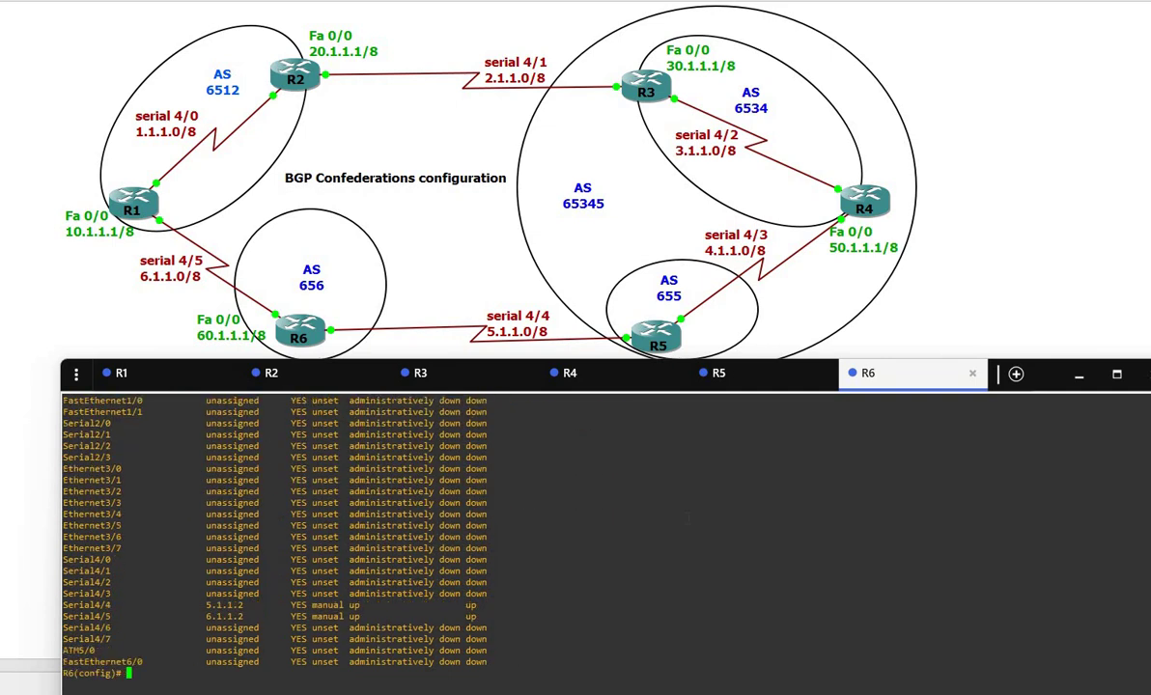
On R1, configure BGP 6512 with neighbors 6.1.1.2 (AS 656) and 1.1.1.2 (AS 6512), networks 10.0.0.0, 1.0.0.0 and 6.0.0.0, no auto-summary and no synchronization
{"action": "left_click", "coordinate": [137, 383]}
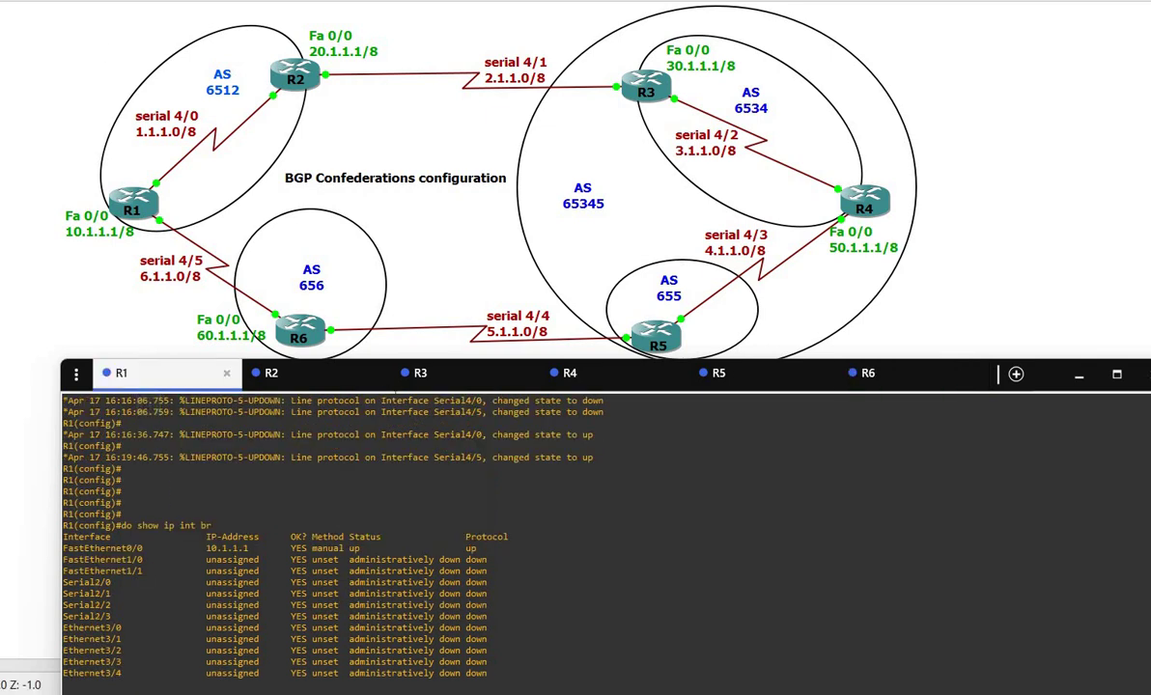
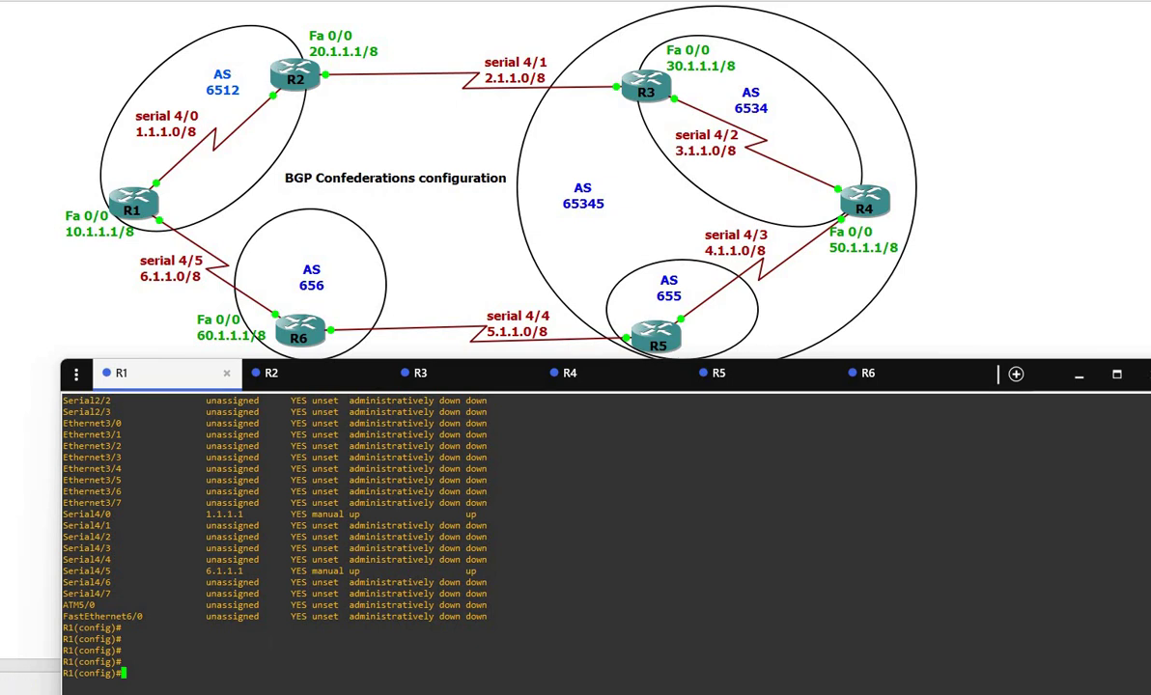
{"action": "type", "text": "router bgp 6512 neighbor 6.1.1.2 remote-as 656 neighbor 1.1.1.2 remote-as 6512 network 10.0.0.0 network 1.0.0.0 network 6.0.0.0 no auto-summary no synchronization exit"}
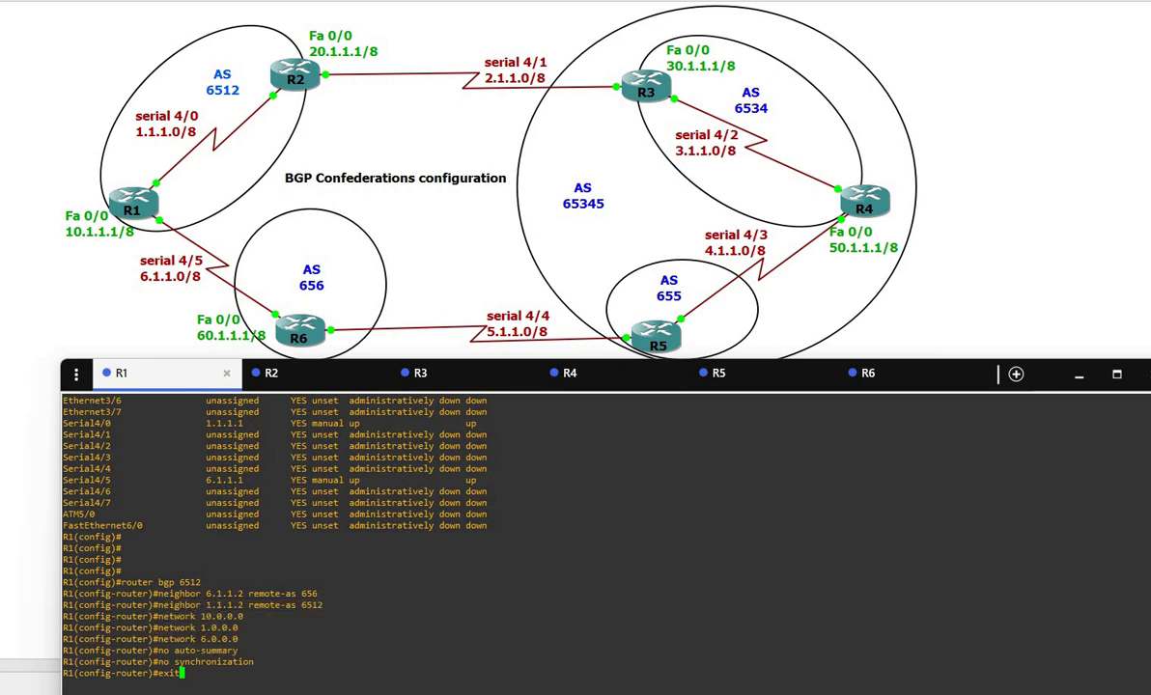
On R2, configure BGP 6512 with neighbors 1.1.1.1 (6512) and 2.1.1.2 (65345), networks 1.0.0.0, 2.0.0.0, 20.0.0.0 and 12.0.0.0 mask 255.255.255.0, no auto-summary or synchronization
{"action": "left_click", "coordinate": [299, 390]}
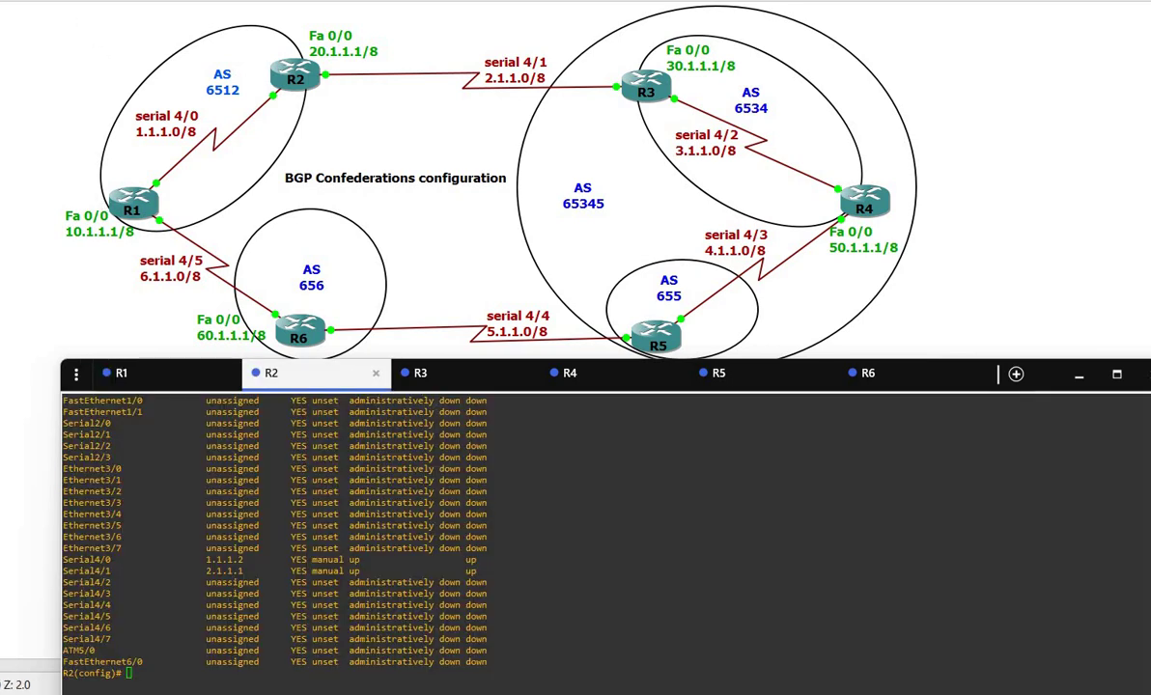
{"action": "key", "text": "Return"}
{"action": "key", "text": "Return"}
{"action": "key", "text": "Return"}
{"action": "key", "text": "Return"}
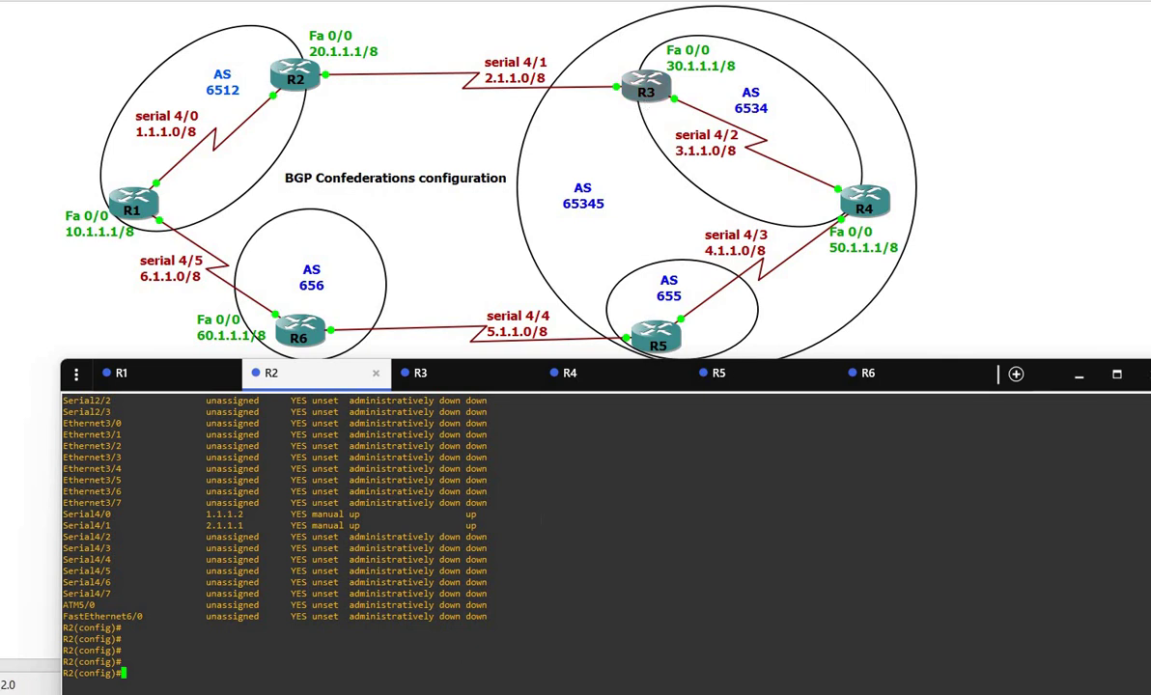
{"action": "type", "text": "router bgp 6512 neighbor 1.1.1.1 remote-as 6512 neighbor 2.1.1.2 remote-as 65345 network 1.0.0.0 network 2.0.0.0 network 20.0.0.0 network 12.0.0.0 mask 255.255.255.0 no auto-summary no synchronization exit"}
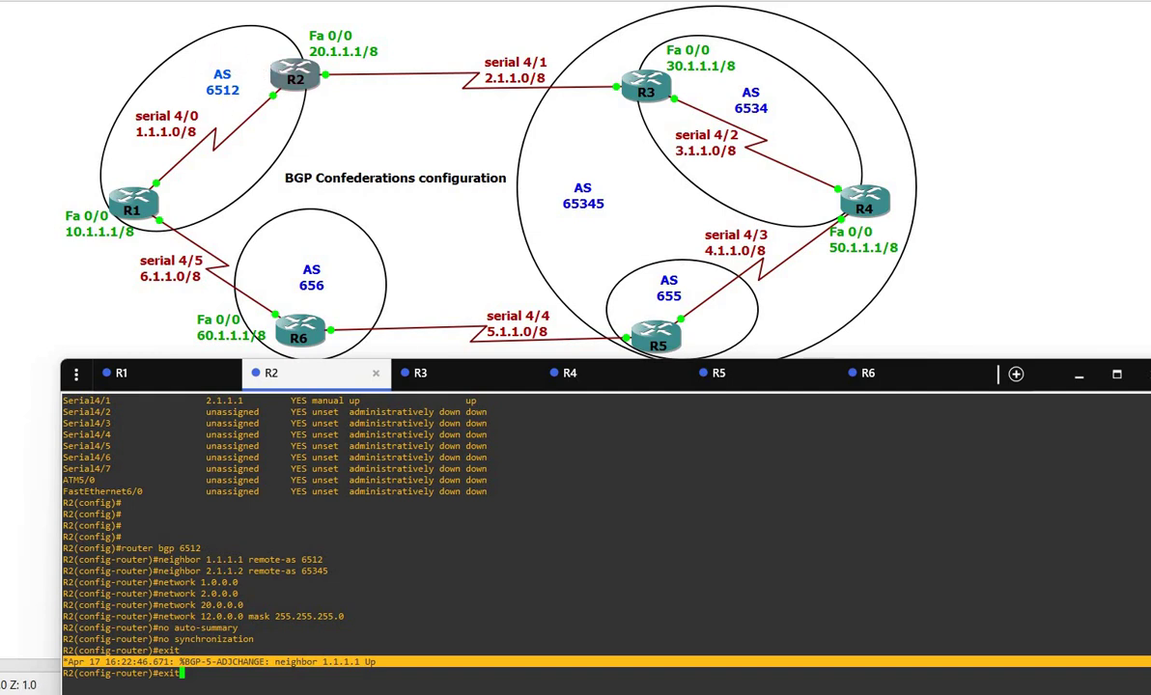
On R3, configure BGP 6534 with confederation identifier 65345, neighbors 2.1.1.1 (AS 6512) and 3.1.1.2 (AS 6534), networks 30.0.0.0, 3.0.0.0, 2.0.0.0, no auto-summary or synchronization
{"action": "left_click", "coordinate": [462, 376]}
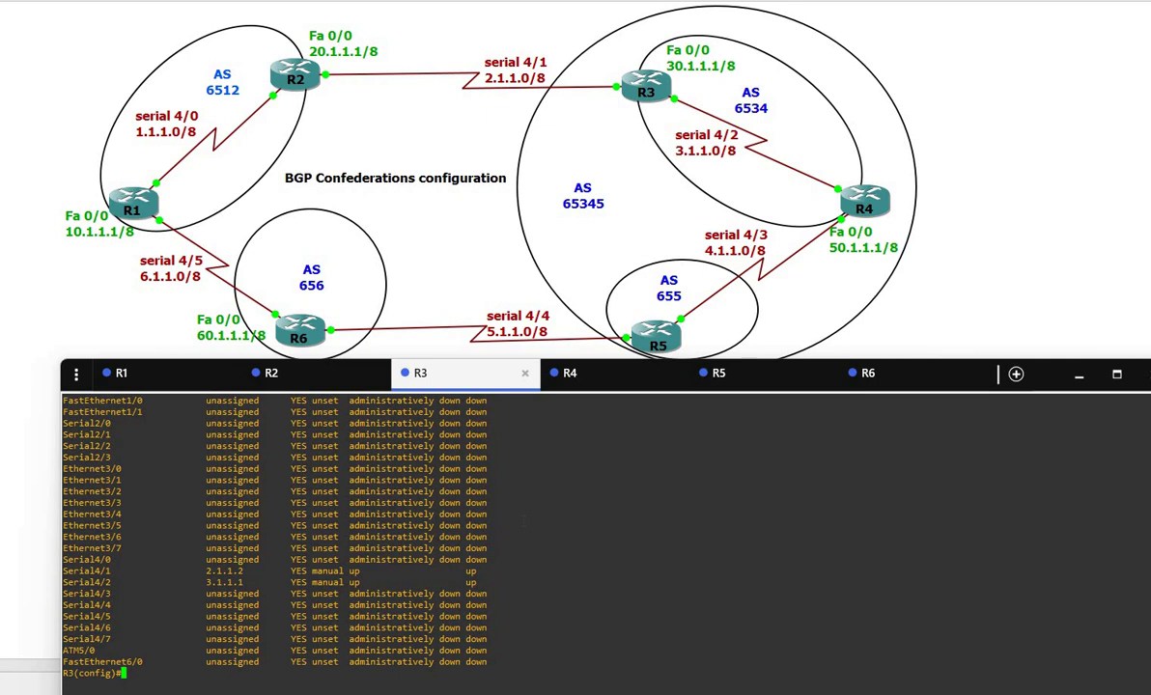
{"action": "key", "text": "Return"}
{"action": "key", "text": "Return"}
{"action": "key", "text": "Return"}
{"action": "key", "text": "Return"}
{"action": "key", "text": "Return"}
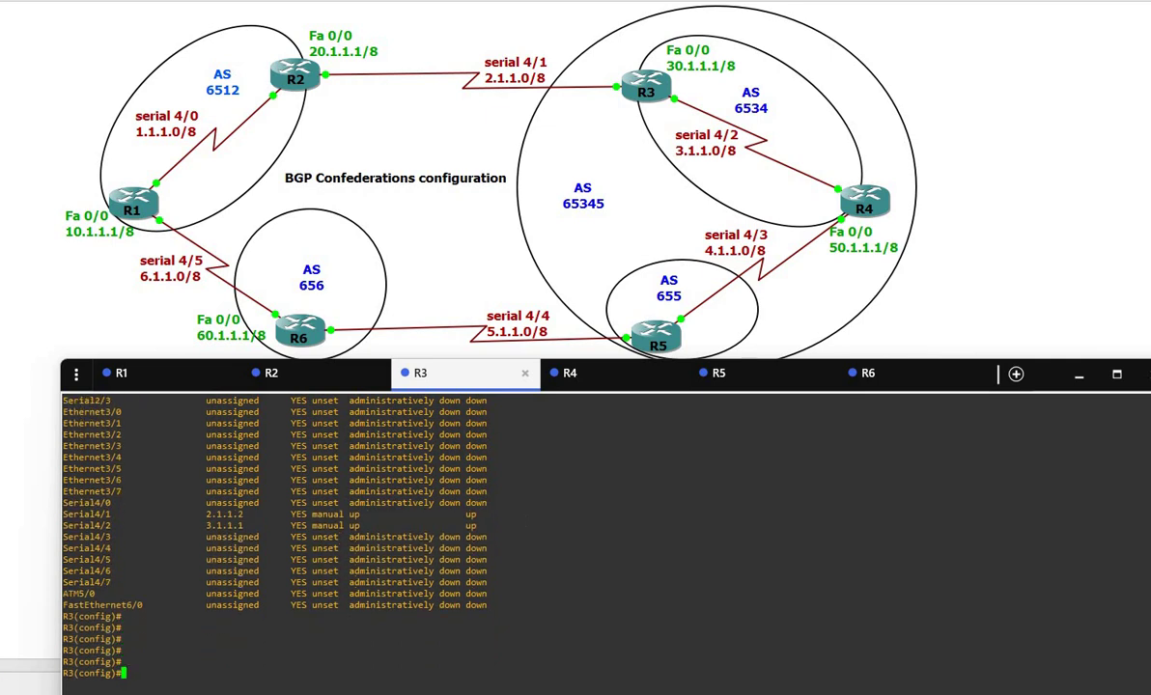
{"action": "left_click", "coordinate": [26, 144]}
{"action": "type", "text": "router bgp 6534 bgp confederation identifier 65345 neighbor 2.1.1.1 remote-as 6512 neighbor 3.1.1.2 remote-as 6534 network 30.0.0.0 network 3.0.0.0 network 2.0.0.0 no auto-summary no synchronization exit"}
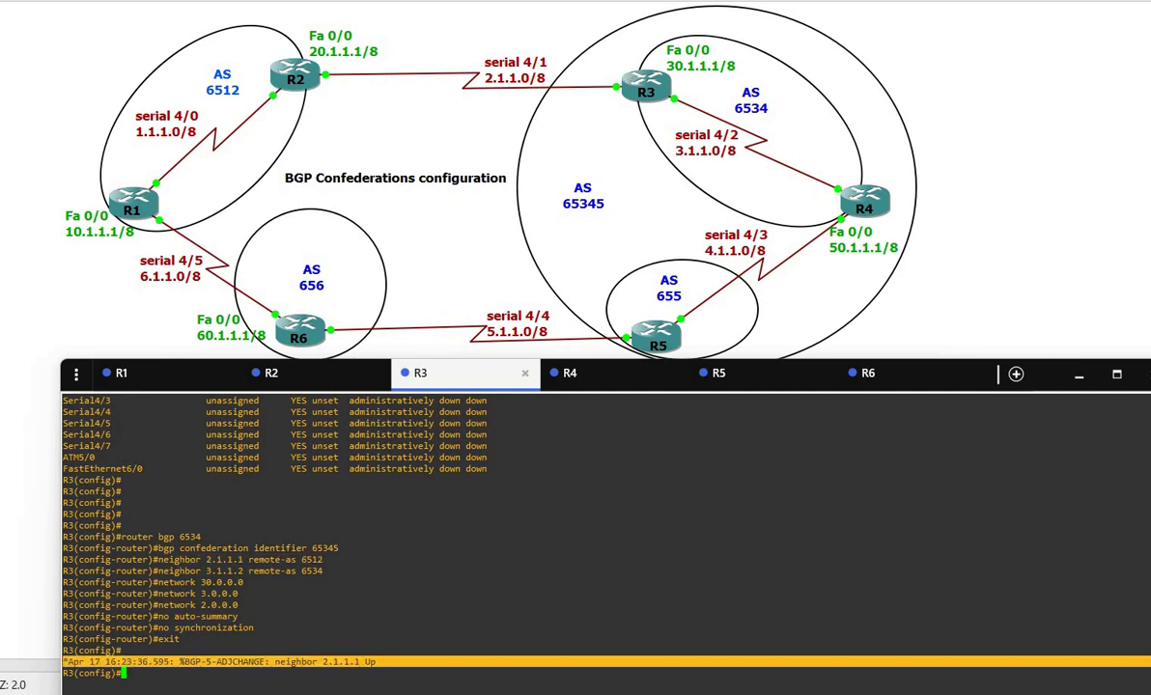
On R4, configure BGP 6534 with confederation identifier 65345, peer 655, neighbors 3.1.1.1 (AS 6534) and 4.1.1.2 (AS 655), networks 40.0.0.0, 4.0.0.0, 3.0.0.0, no auto-summary or synchronization
{"action": "left_click", "coordinate": [596, 384]}
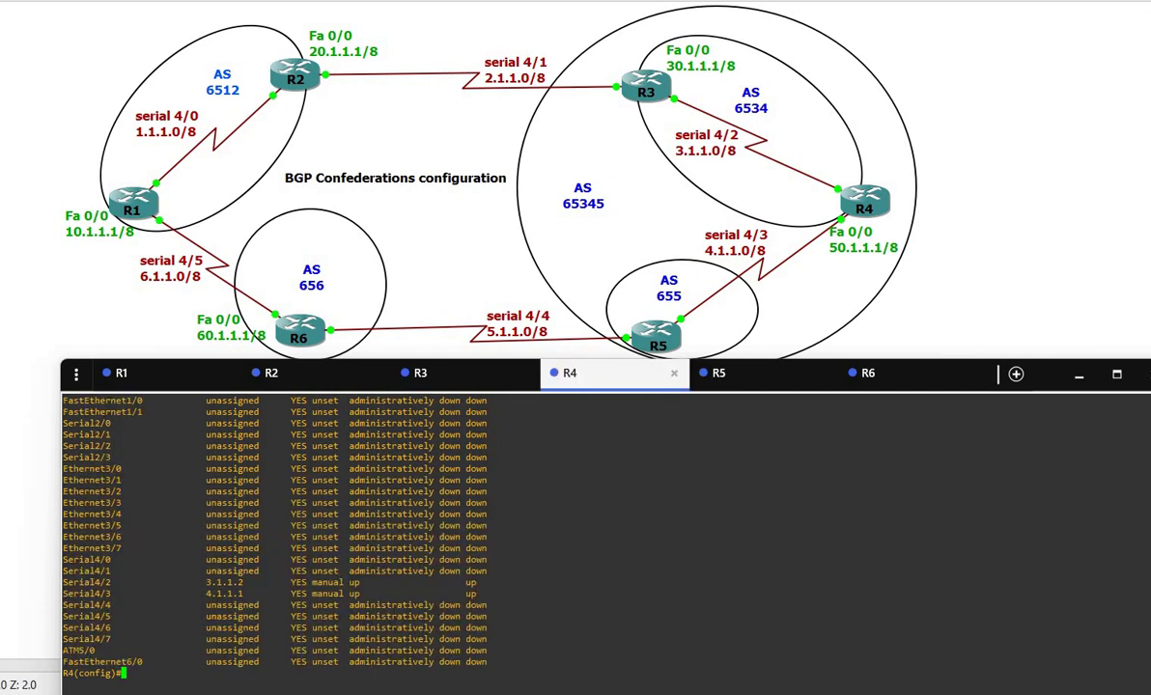
{"action": "key", "text": "Return"}
{"action": "key", "text": "Return"}
{"action": "key", "text": "Return"}
{"action": "key", "text": "Return"}
{"action": "key", "text": "Return"}
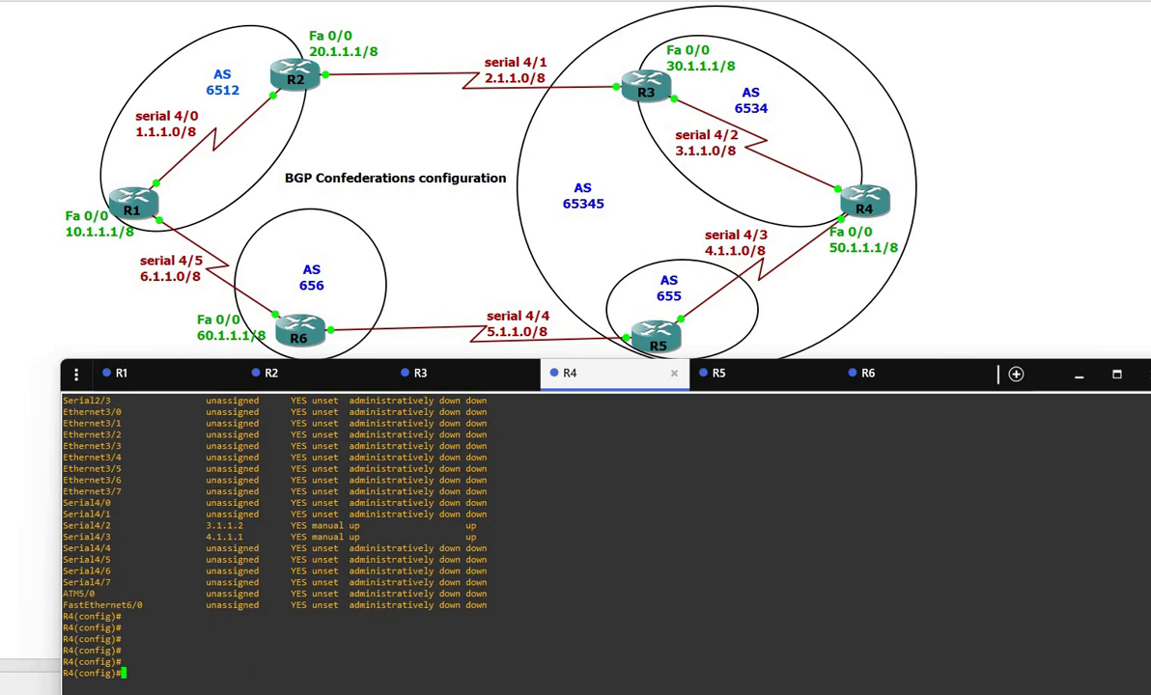
{"action": "type", "text": "router bgp 6534 bgp confederation identifier 65345 bgp confederation peers 655 neighbor 3.1.1.1 remote-as 6534 neighbor 4.1.1.2 remote-as 655 network 40.0.0.0 network 4.0.0.0 network 3.0.0.0 no synchronization no auto-summary exit"}
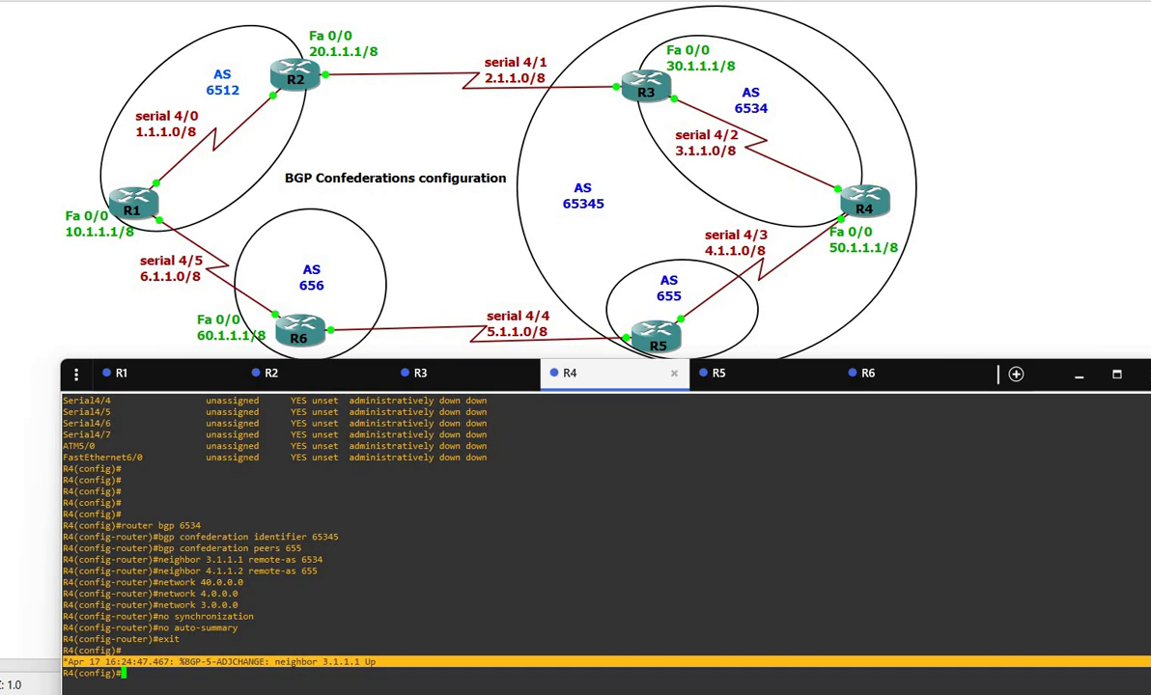
On R5, configure BGP 655 with confederation identifier 65345, peer 6534, neighbors 4.1.1.1 (AS 6534) and 5.1.1.2 (AS 656), networks 50.0.0.0, 5.0.0.0, 4.0.0.0, no auto-summary or synchronization
{"action": "left_click", "coordinate": [736, 381]}
{"action": "key", "text": "Return"}
{"action": "key", "text": "Return"}
{"action": "key", "text": "Return"}
{"action": "key", "text": "Return"}
{"action": "key", "text": "Return"}
{"action": "key", "text": "Return"}
{"action": "key", "text": "Return"}
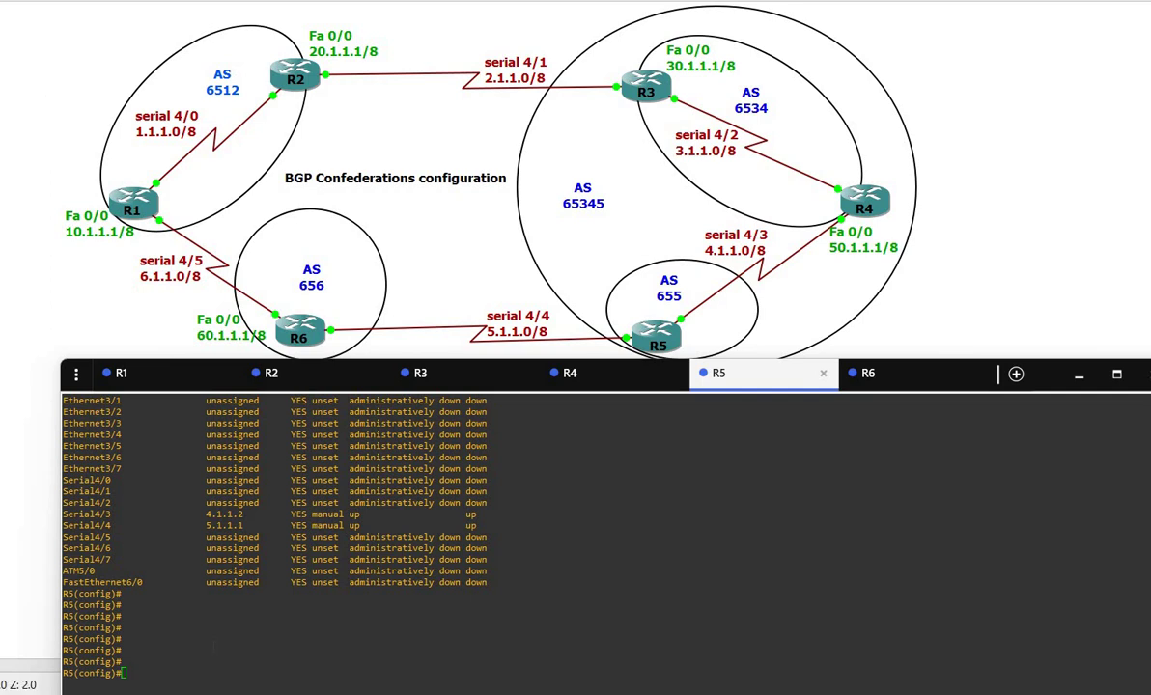
{"action": "type", "text": "router bgp 655 bgp confederation identifier 65345 bgp confederation peers 6534 neighbor 4.1.1.1 remote-as 6534 neighbor 5.1.1.2 remote-as 656 network 50.0.0.0 network 5.0.0.0 network 4.0.0.0 no auto-summary no synchronization exit"}
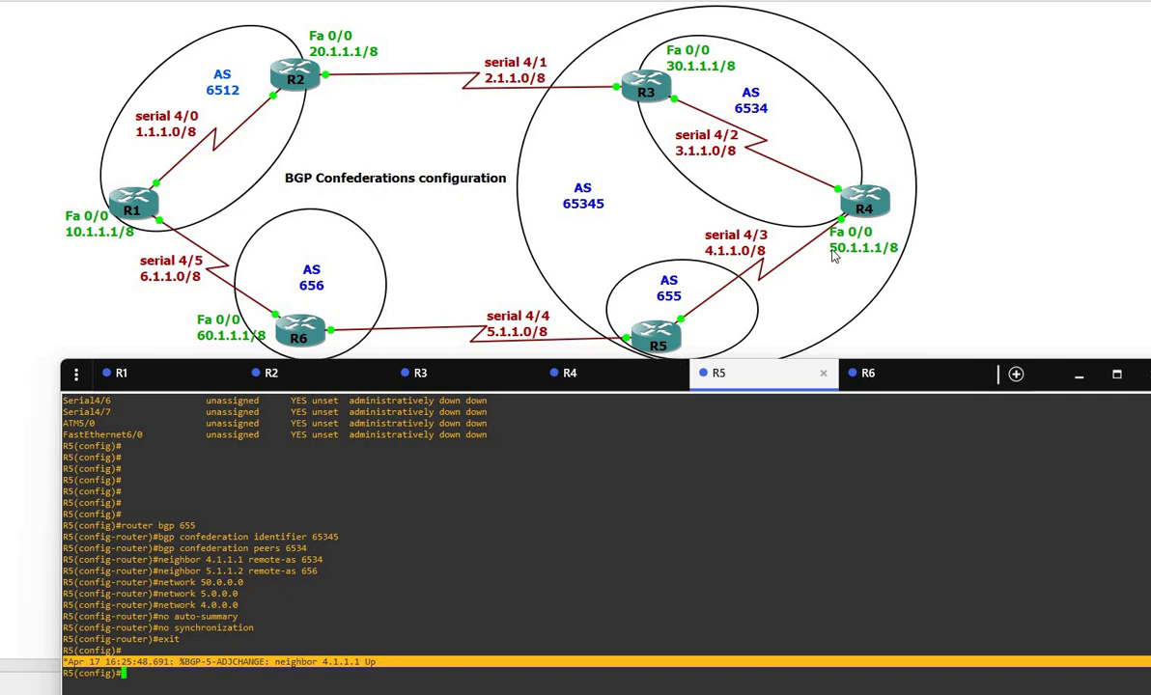
On R6, configure BGP 656 with neighbors 5.1.1.1 (AS 65345) and 6.1.1.1 (AS 6512), networks 6.0.0.0, 5.0.0.0 and 60.0.0.0, no synchronization and no auto-summary
{"action": "left_click", "coordinate": [898, 373]}
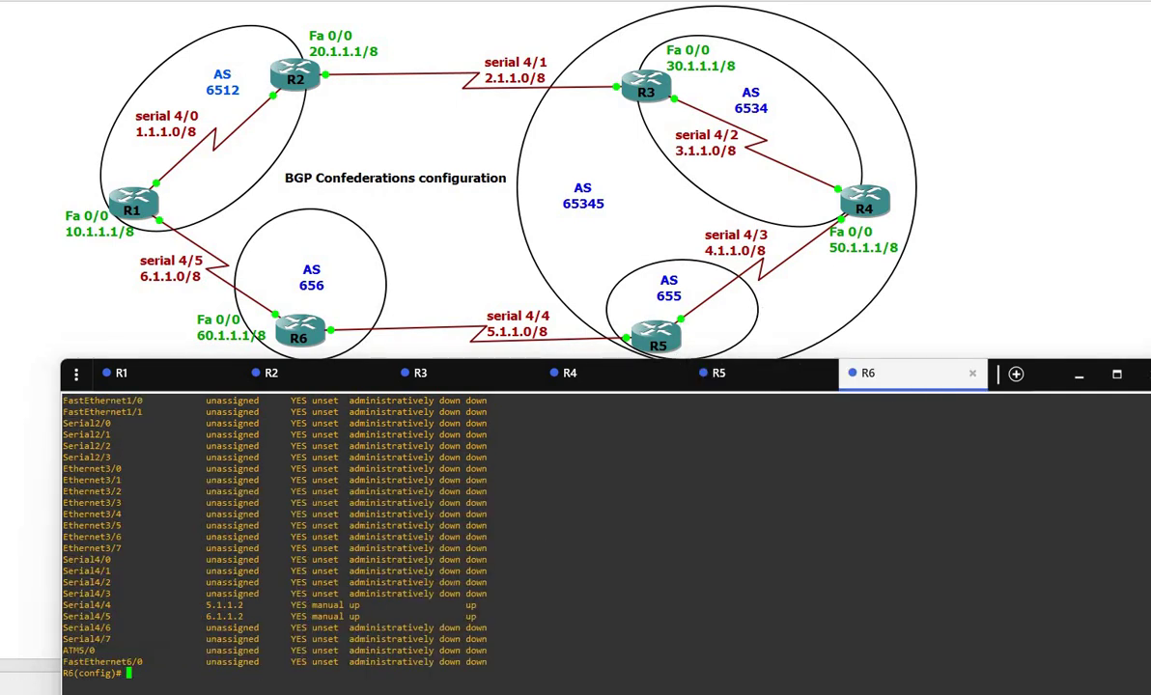
{"action": "key", "text": "Return"}
{"action": "key", "text": "Return"}
{"action": "key", "text": "Return"}
{"action": "key", "text": "Return"}
{"action": "key", "text": "Return"}
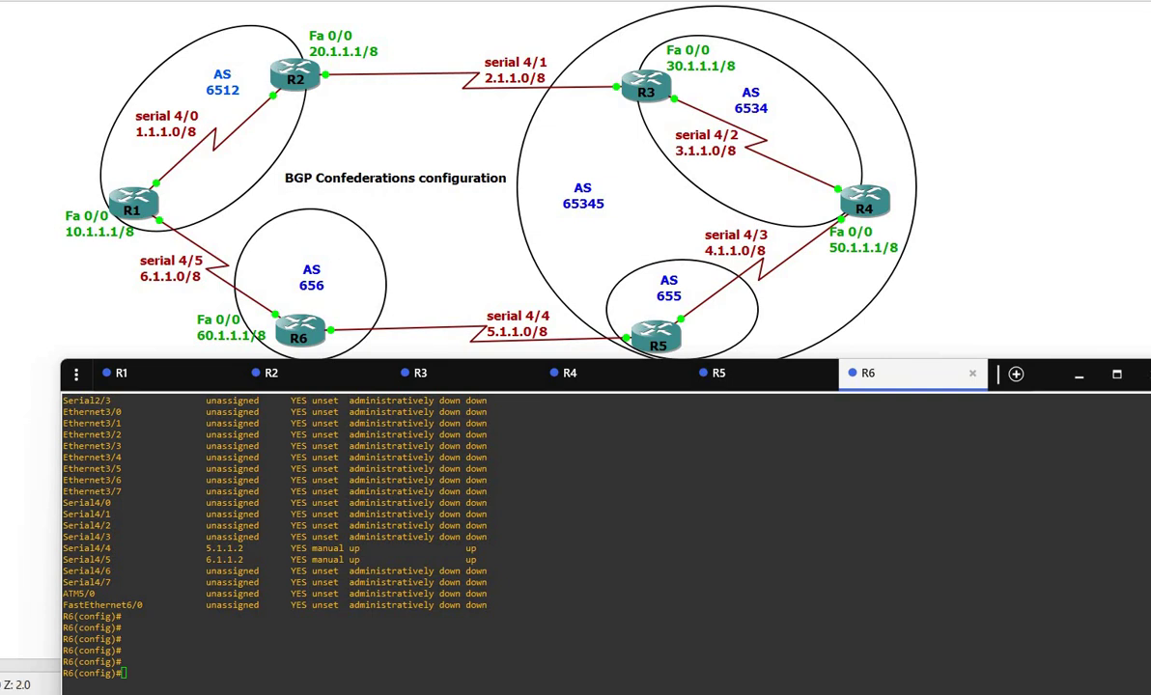
{"action": "type", "text": "router bgp 656 neighbor 5.1.1.1 remote-as 65345 neighbor 6.1.1.1 remote-as 6512 network 6.0.0.0 network 5.0.0.0 network 60.0.0.0 no synchronization no auto-summary exit"}
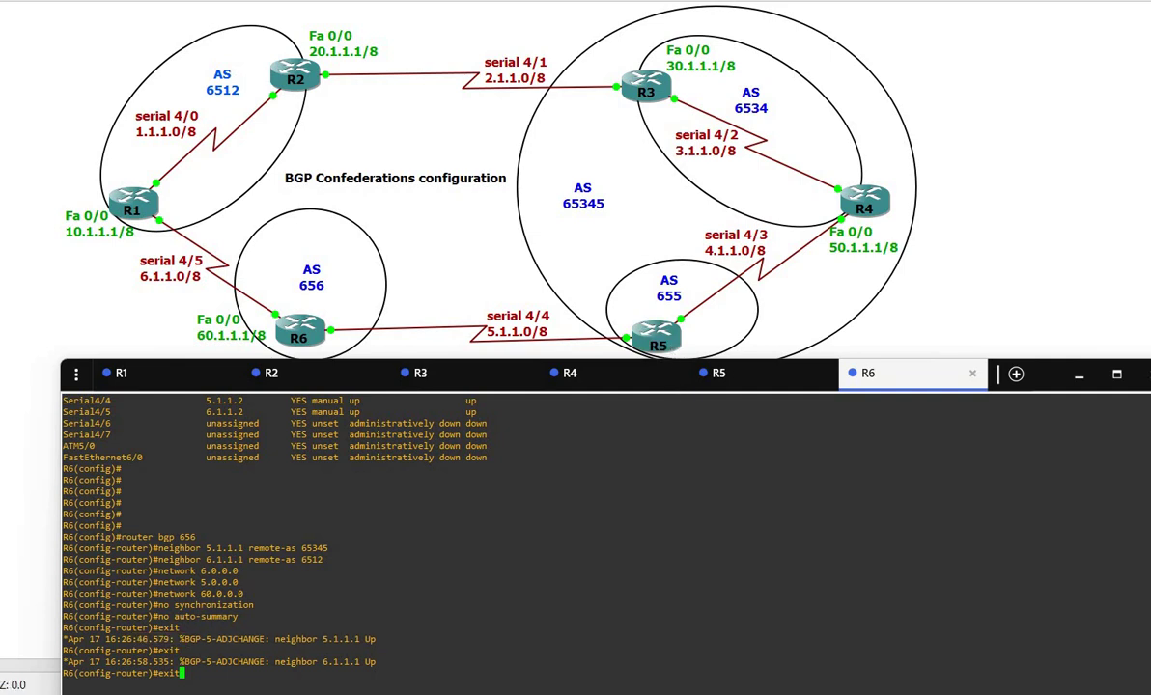
{"action": "key", "text": "Return"}
{"action": "key", "text": "Return"}
{"action": "key", "text": "Return"}
{"action": "key", "text": "Return"}
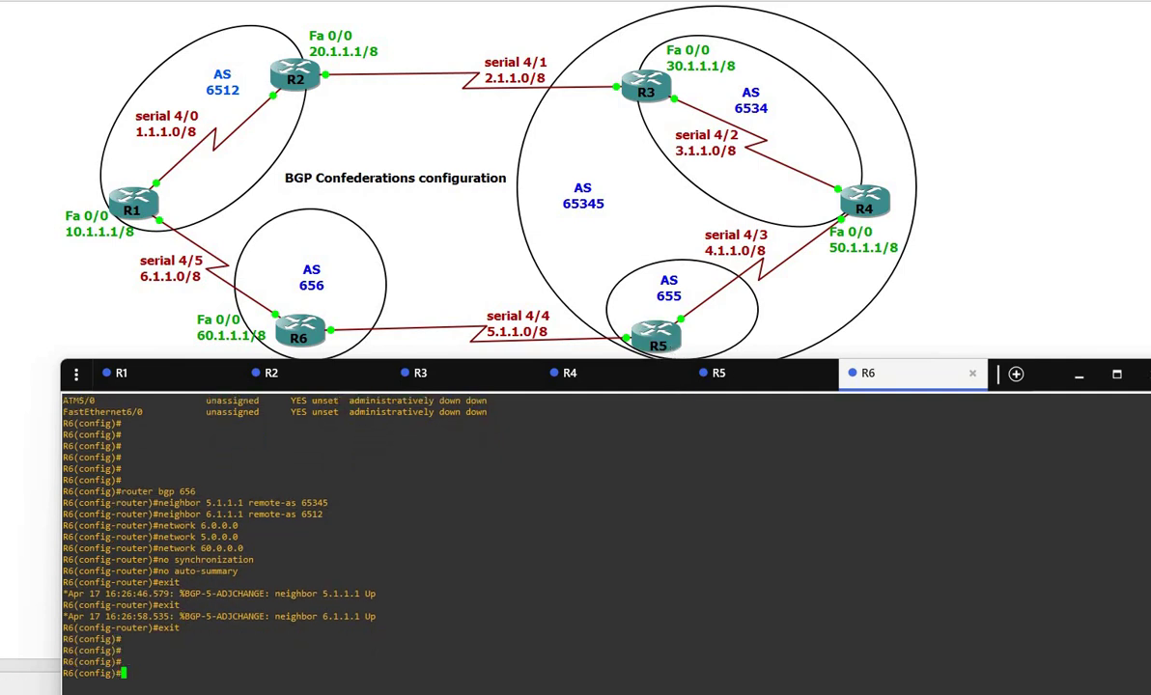
{"action": "key", "text": "Return"}
{"action": "key", "text": "Return"}
{"action": "key", "text": "Return"}
{"action": "key", "text": "Return"}
{"action": "key", "text": "Return"}
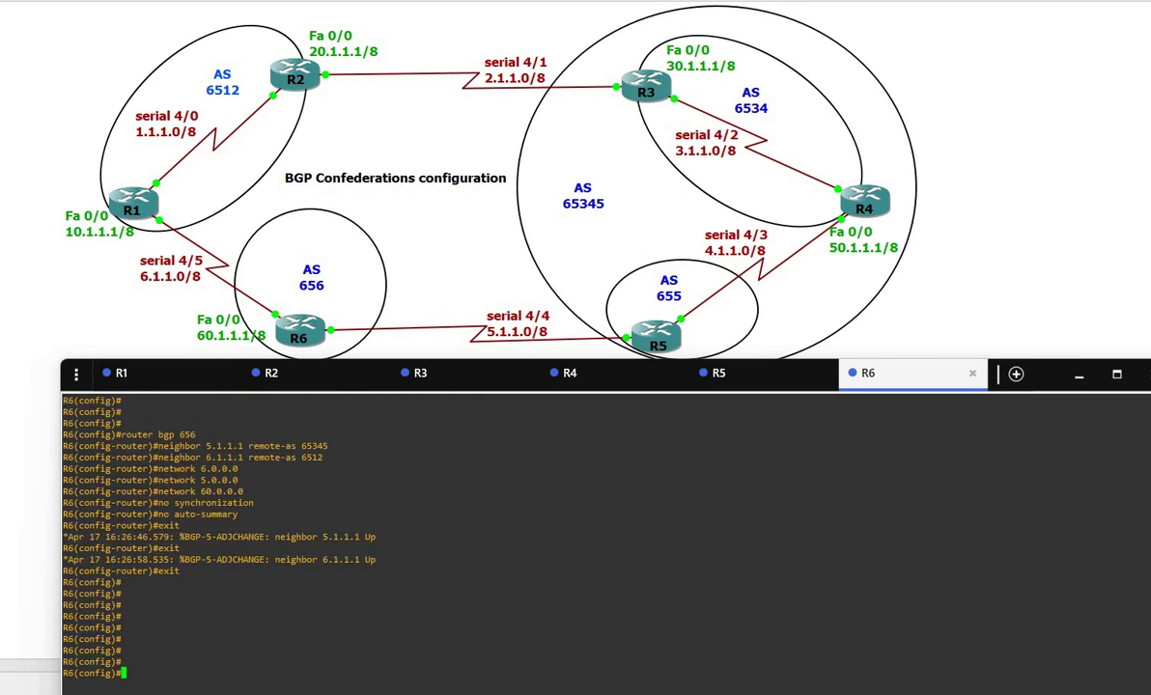
Exit configuration mode on R6 and show its BGP table and BGP summary
{"action": "type", "text": "exit"}
{"action": "key", "text": "Return"}
{"action": "key", "text": "Return"}
{"action": "key", "text": "Return"}
{"action": "key", "text": "Return"}
{"action": "type", "text": "show ip"}
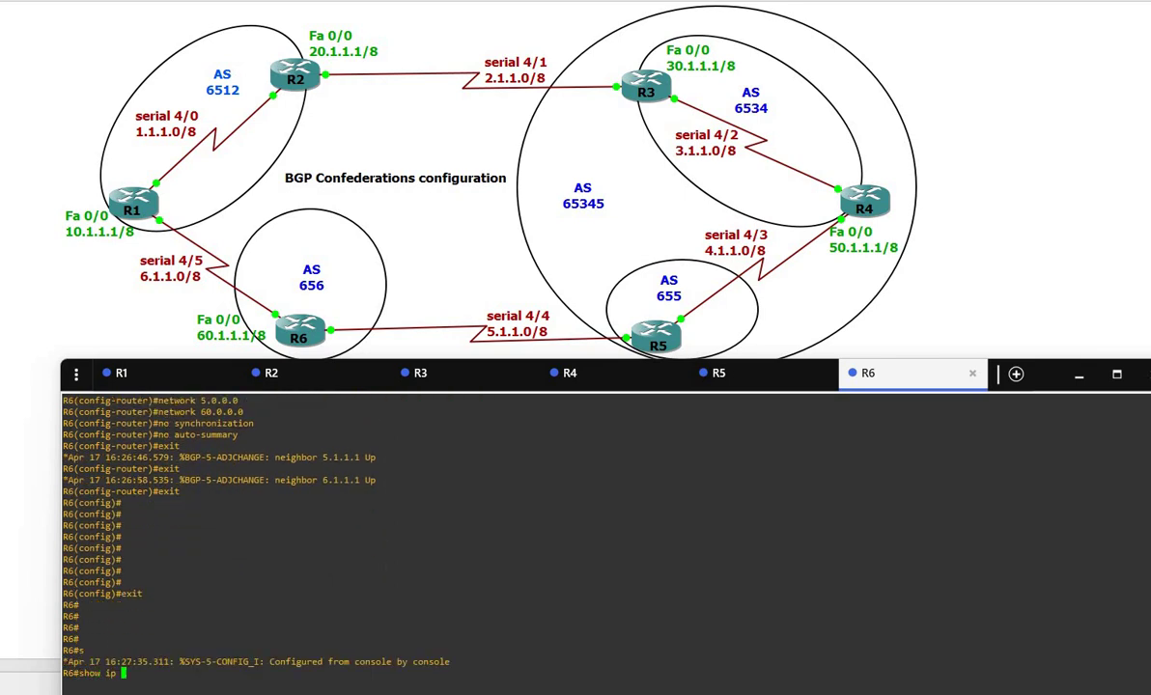
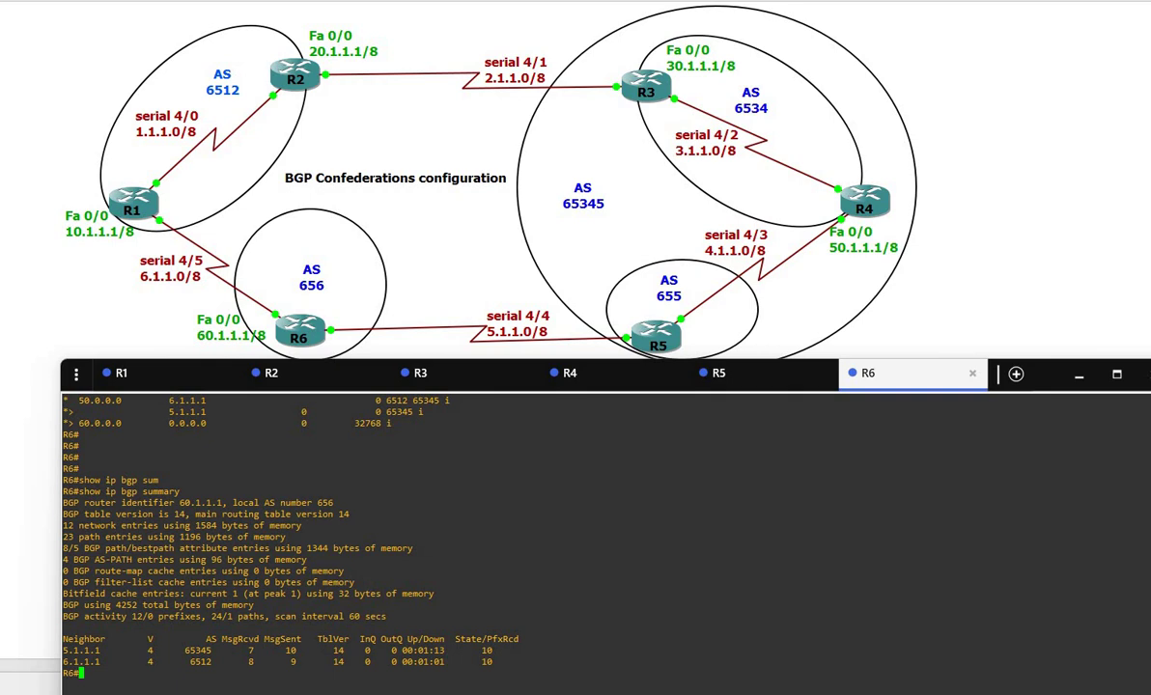
On R6, show the BGP routing entry for 30.1.1.1
{"action": "key", "text": "Return"}
{"action": "key", "text": "Return"}
{"action": "key", "text": "Return"}
{"action": "key", "text": "Return"}
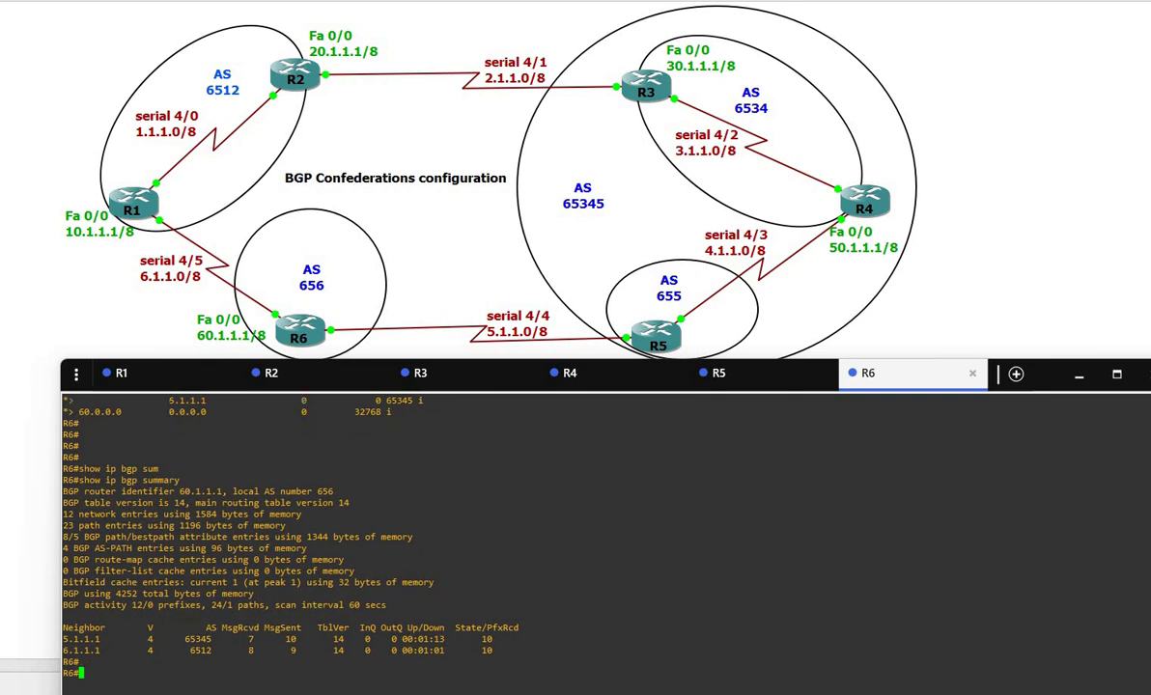
{"action": "type", "text": "show ip bgp"}
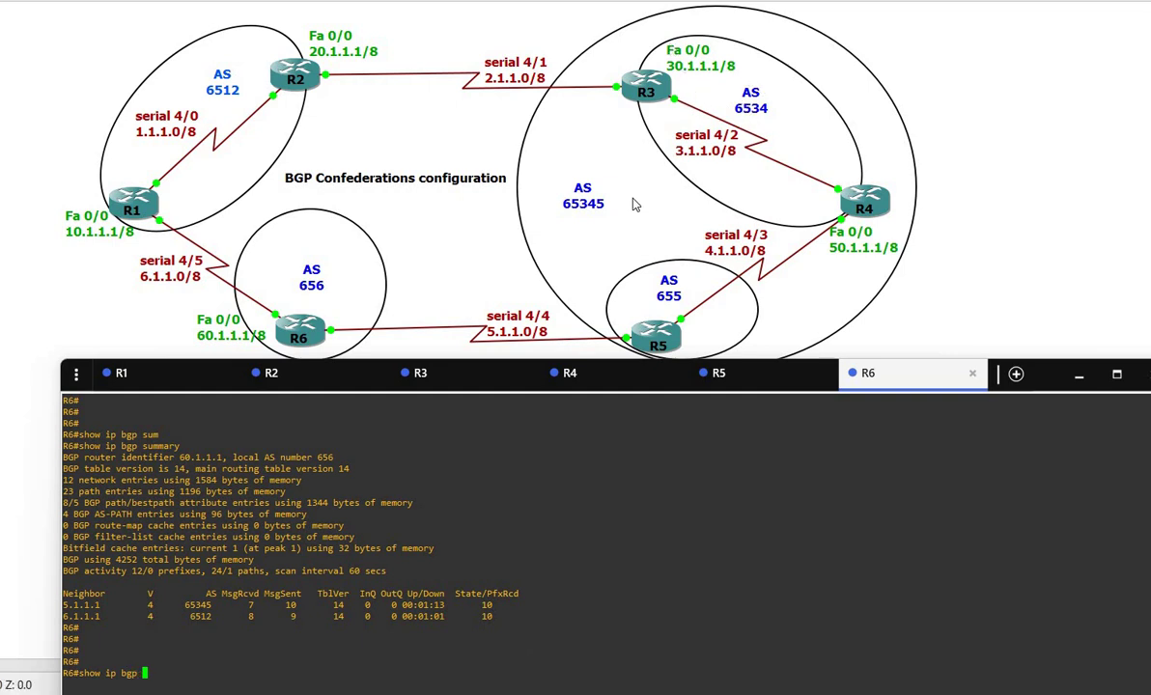
{"action": "type", "text": " 30.1.1.1"}
{"action": "key", "text": "Return"}
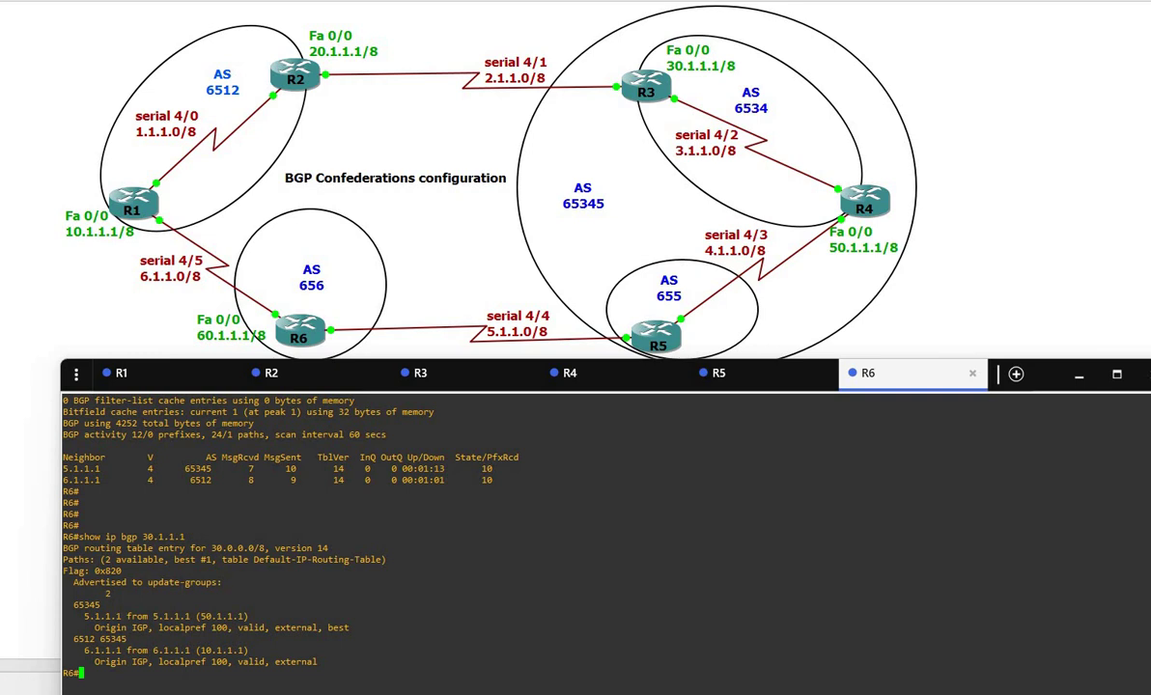
On R5, show the BGP entry for 30.1.1.1 from configuration mode and highlight the route's confederation path type
{"action": "left_click", "coordinate": [720, 377]}
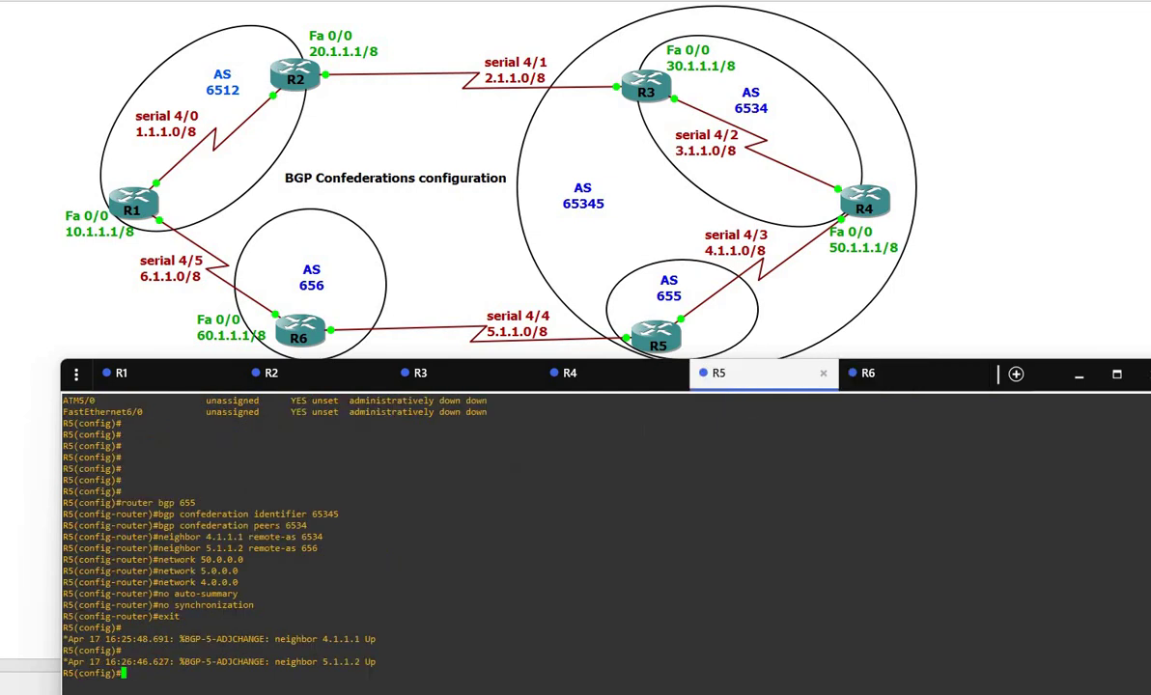
{"action": "key", "text": "Return"}
{"action": "key", "text": "Return"}
{"action": "key", "text": "Return"}
{"action": "key", "text": "Return"}
{"action": "type", "text": "show ip bgp 30.1.1.1"}
{"action": "key", "text": "Return"}
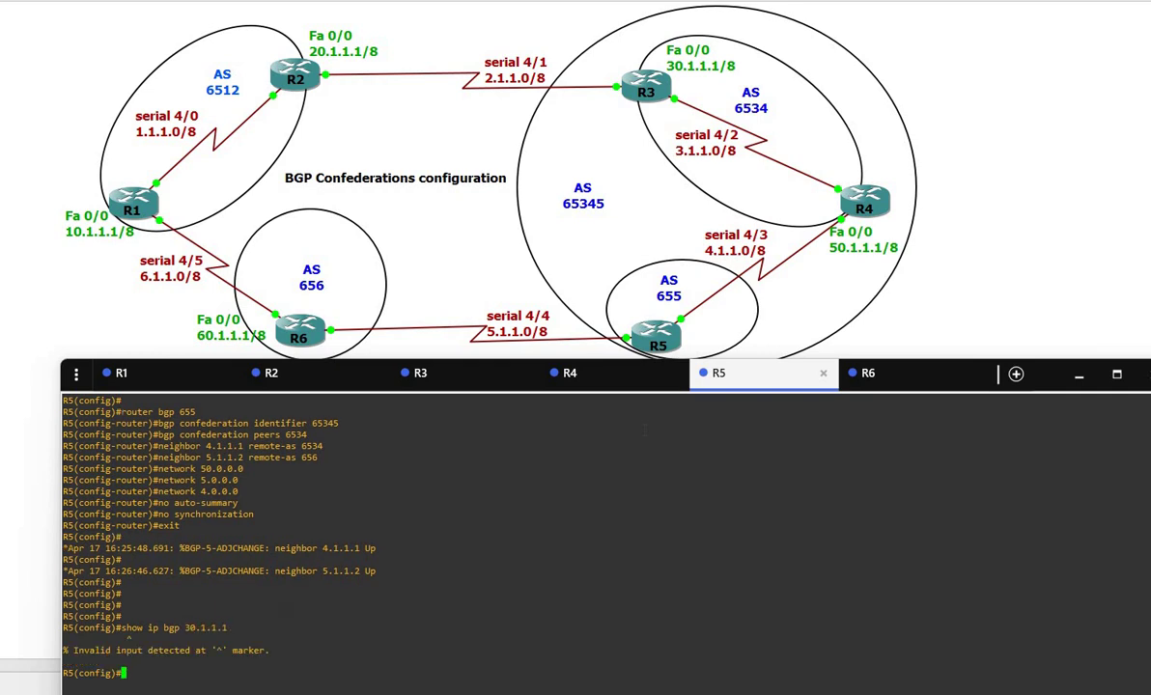
{"action": "type", "text": "do show ip bgp 30.1.1.1"}
{"action": "key", "text": "Return"}
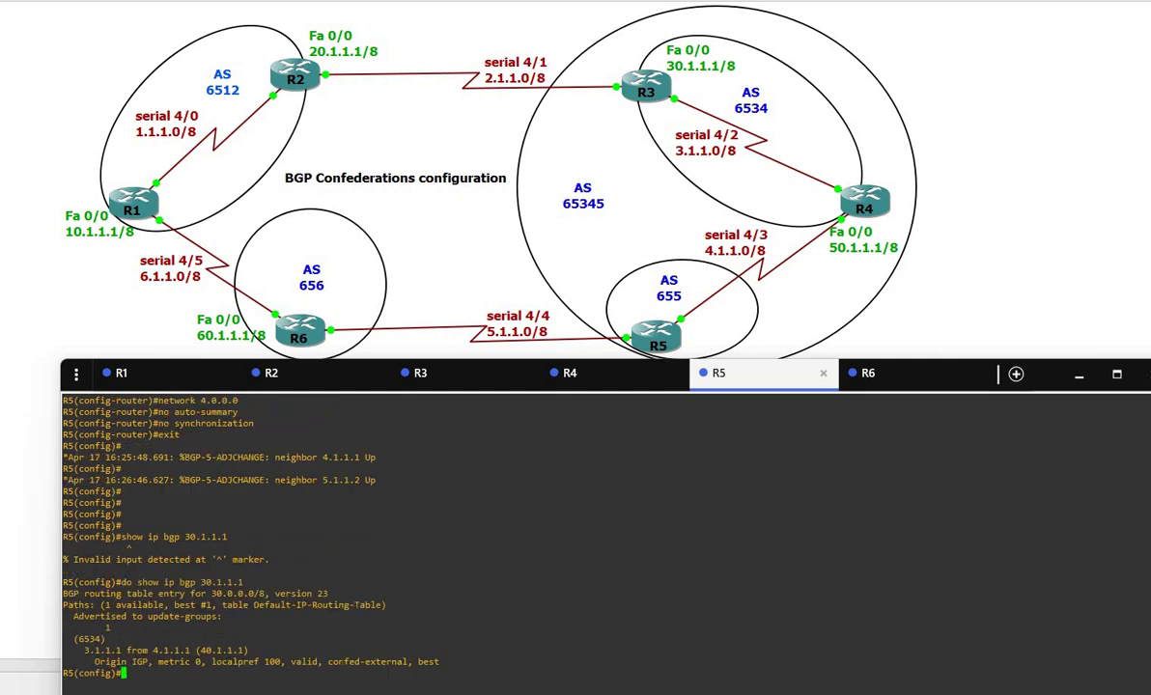
{"action": "left_click_drag", "start_coordinate": [325, 662], "coordinate": [411, 662]}
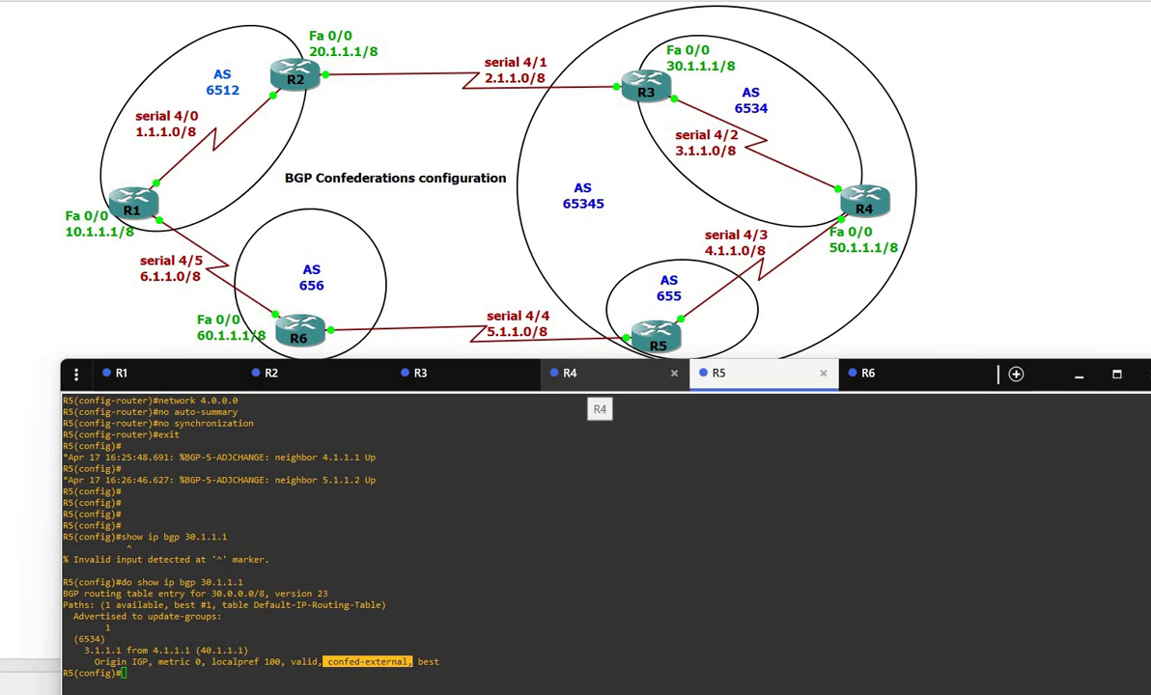
On R4, show the BGP entry for 30.1.1.1 from configuration mode and highlight the route's confederation path type
{"action": "left_click", "coordinate": [590, 383]}
{"action": "key", "text": "Return"}
{"action": "key", "text": "Return"}
{"action": "key", "text": "Return"}
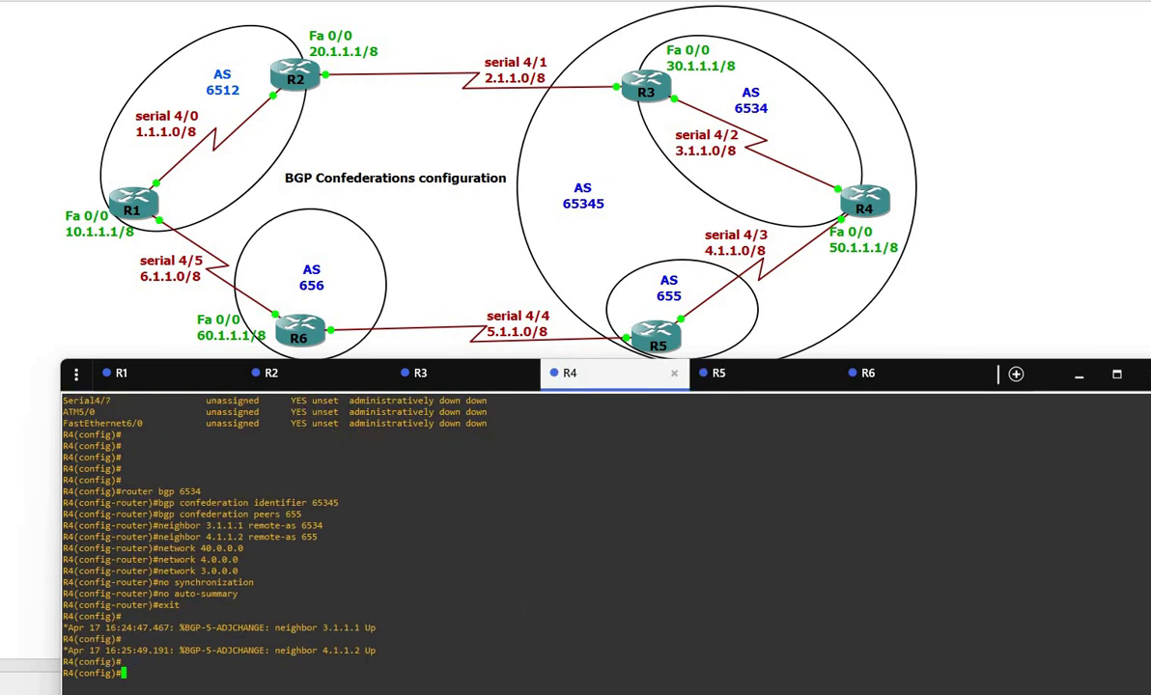
{"action": "type", "text": "s"}
{"action": "key", "text": "BackSpace"}
{"action": "type", "text": "do show ip bg"}
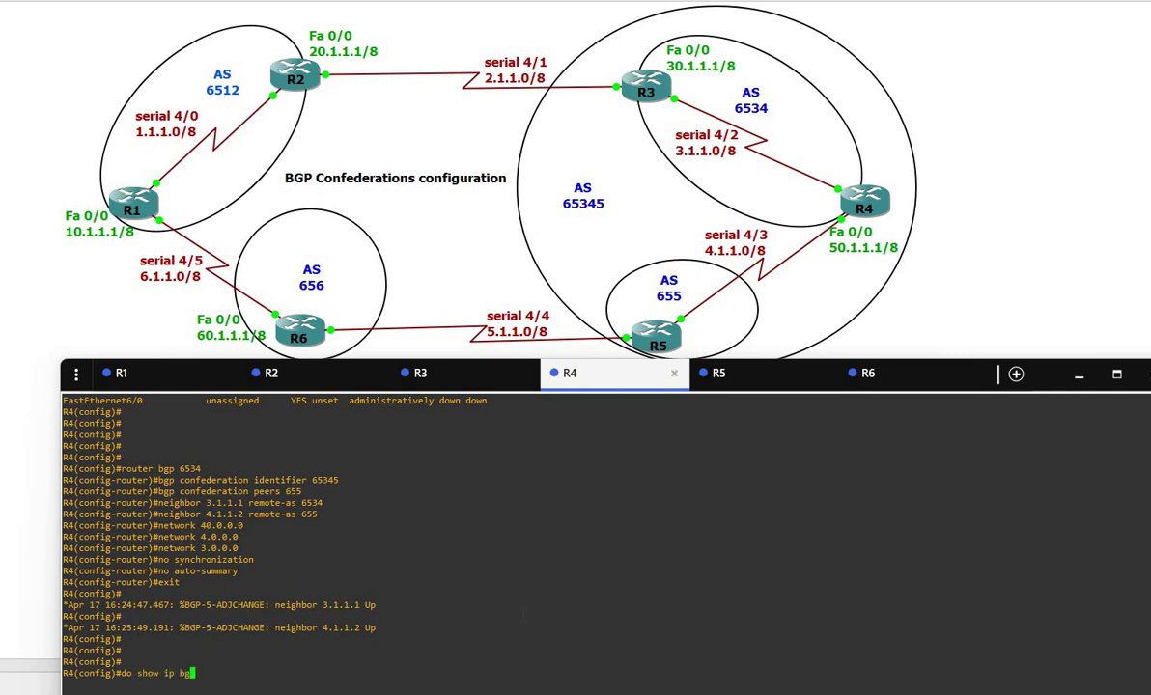
{"action": "type", "text": "p 30.1.1.1"}
{"action": "key", "text": "Return"}
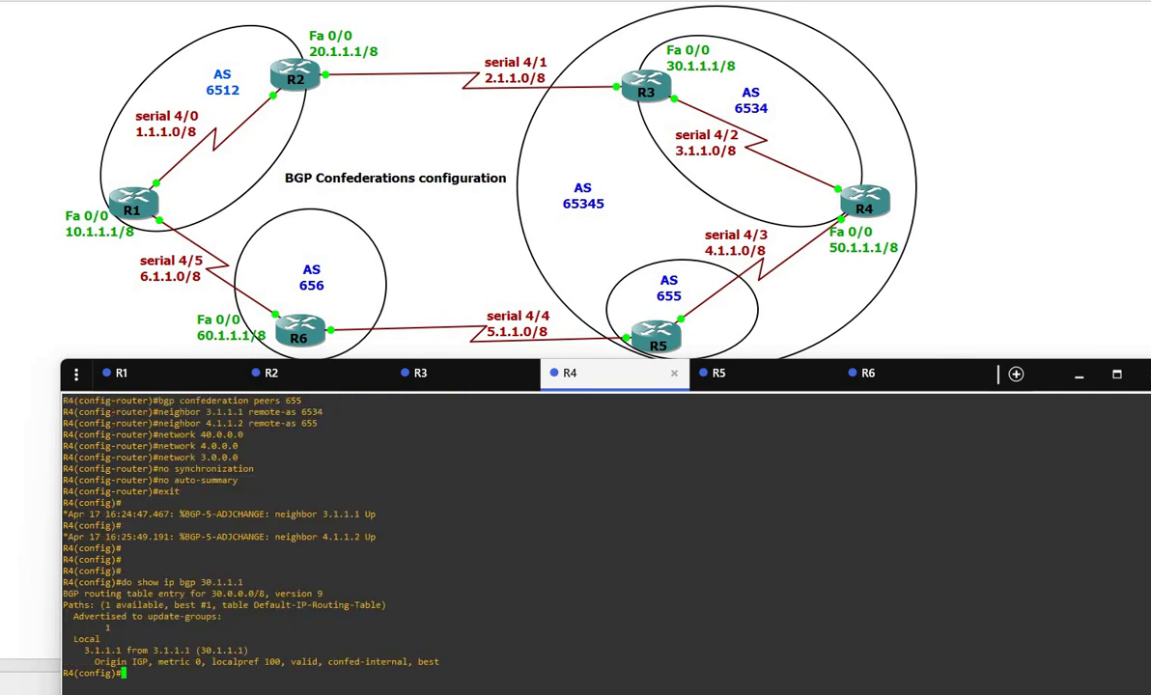
{"action": "left_click_drag", "start_coordinate": [324, 661], "coordinate": [412, 662]}
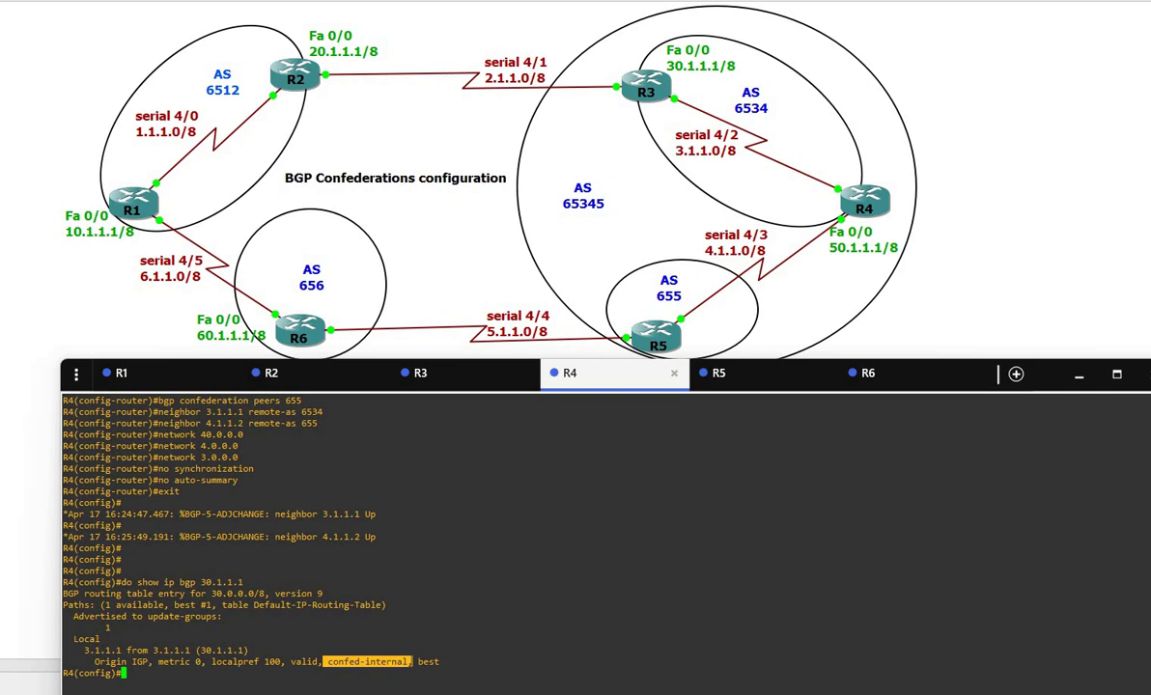